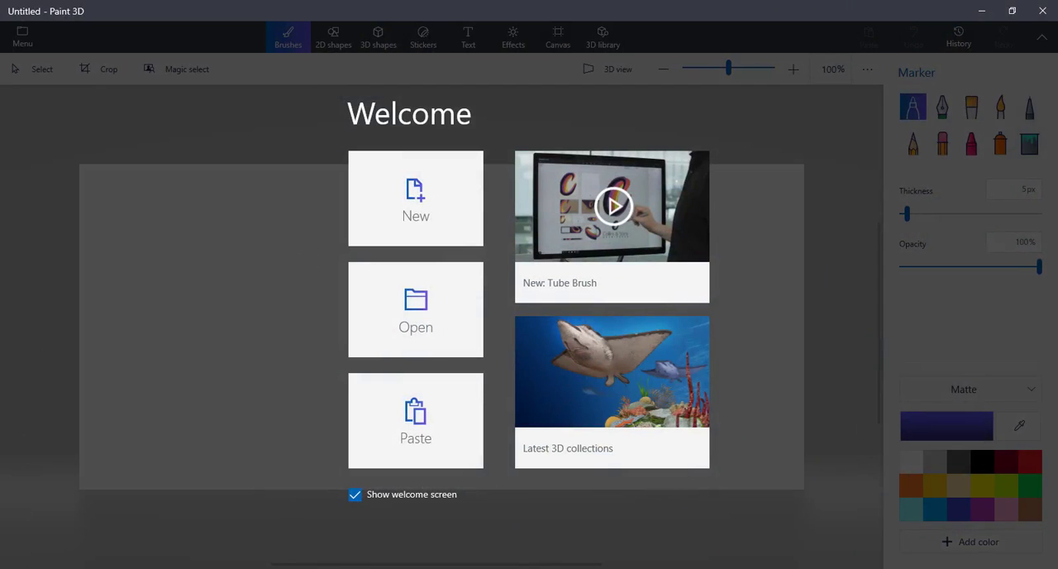
Step: Launch Paint 3D and start a new blank project
{"action": "left_click", "coordinate": [15, 567]}
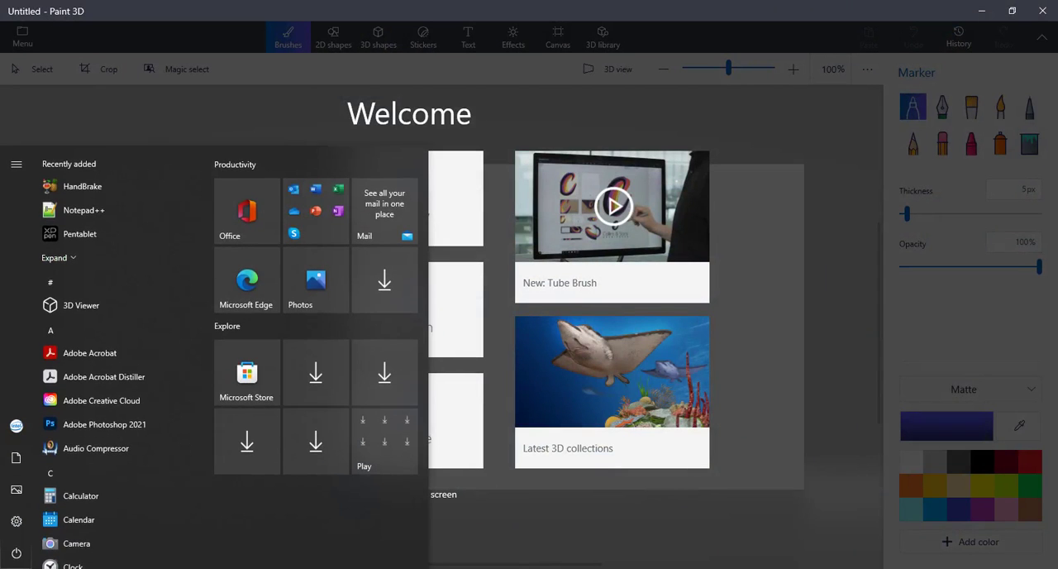
{"action": "type", "text": "pai"}
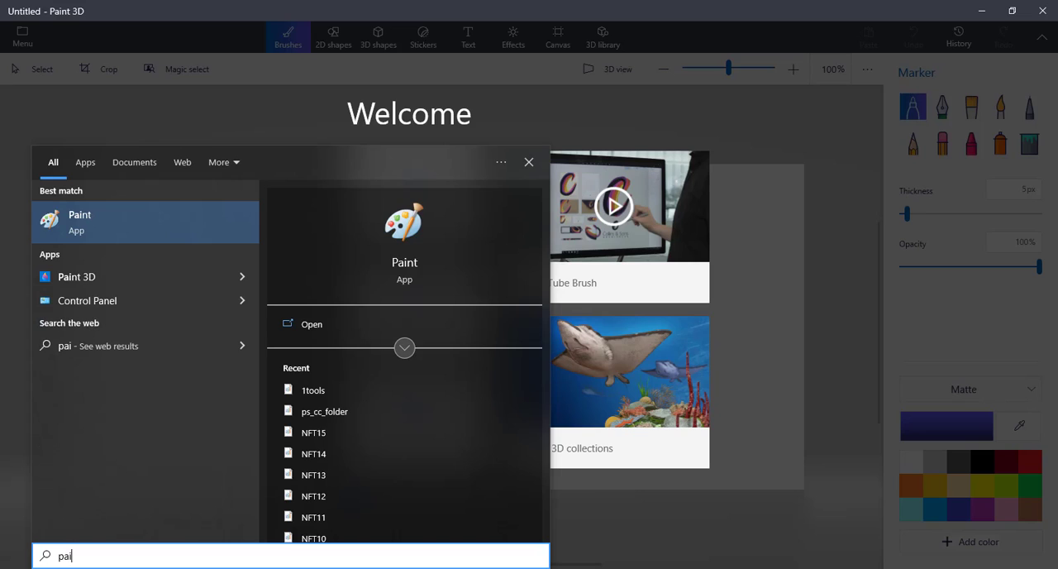
{"action": "left_click", "coordinate": [104, 279]}
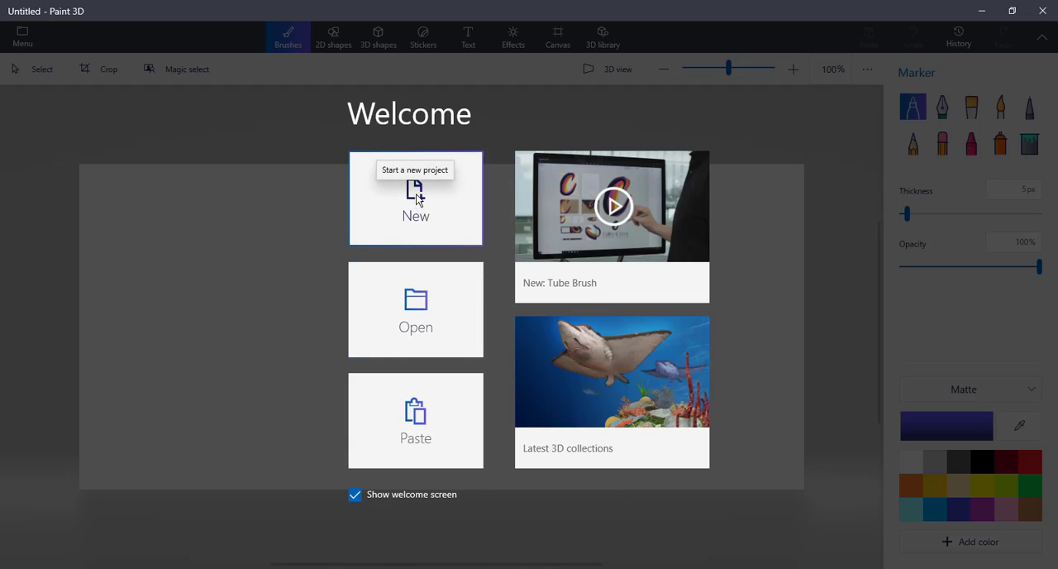
{"action": "left_click", "coordinate": [418, 200]}
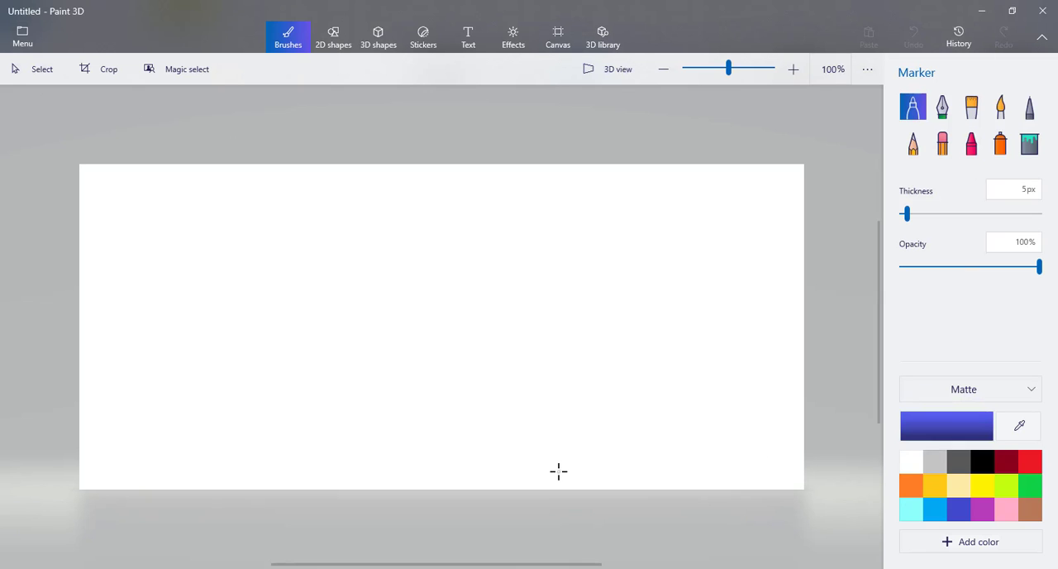
Step: Insert the "bride" image from the TEST folder in File Explorer onto the Paint 3D canvas
{"action": "left_click", "coordinate": [145, 568]}
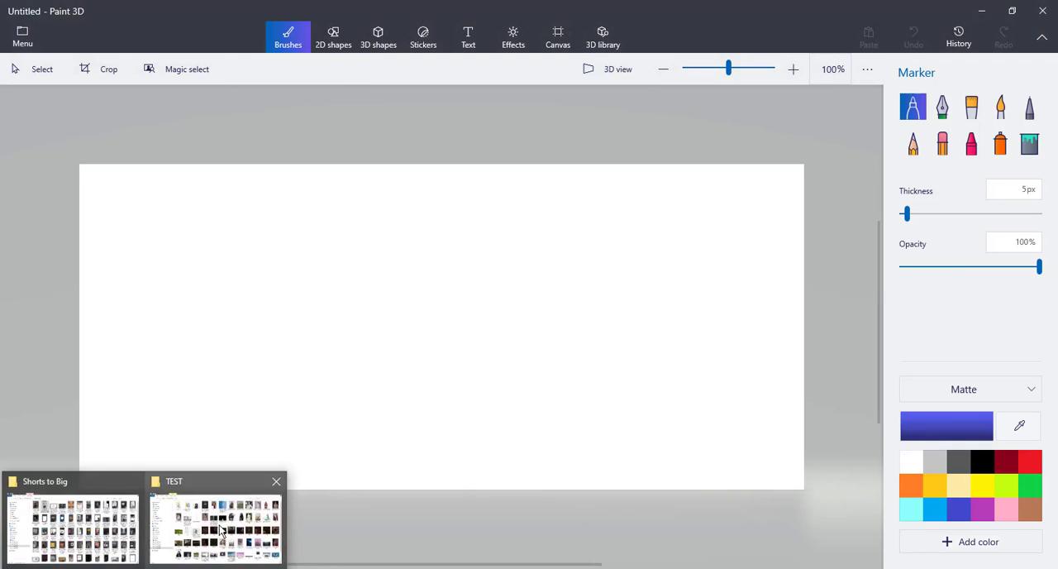
{"action": "left_click", "coordinate": [216, 529]}
{"action": "left_click", "coordinate": [444, 198]}
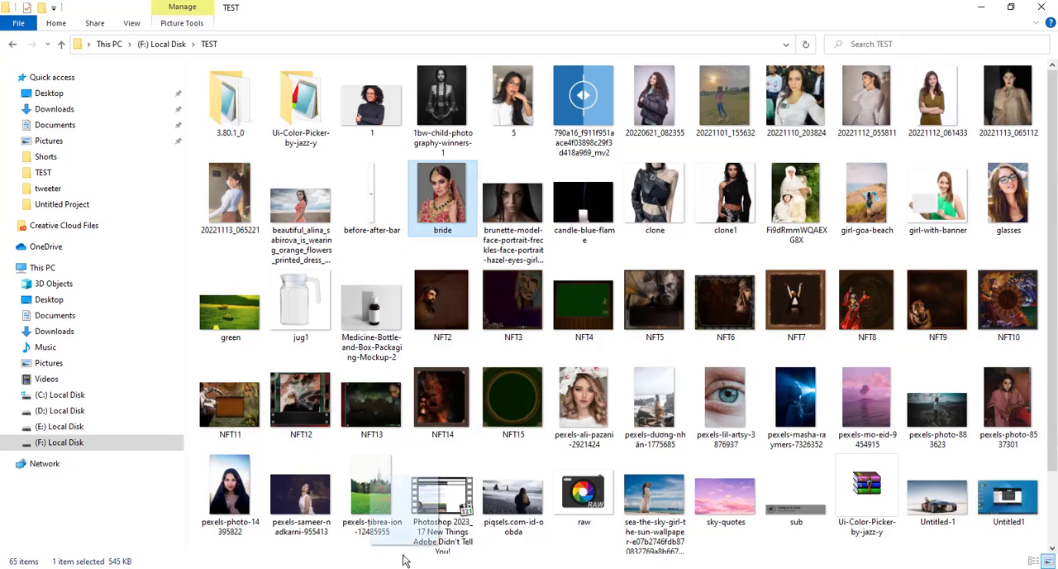
{"action": "left_click_drag", "start_coordinate": [406, 560], "coordinate": [443, 377]}
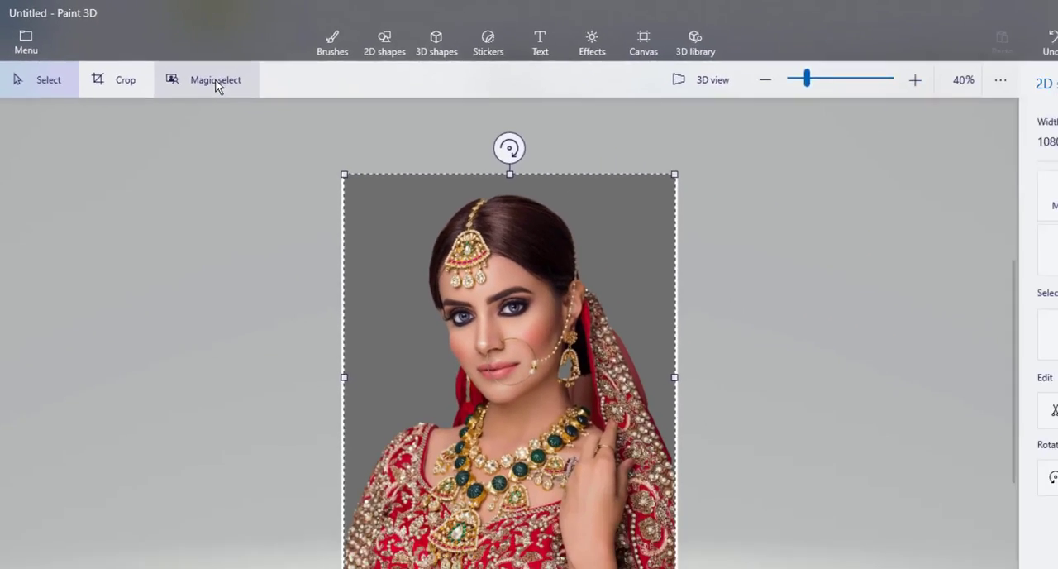
Step: Start Magic select on the bride photo, lower the focus box's upper edge to just above her head, and generate the cutout
{"action": "left_click", "coordinate": [215, 80]}
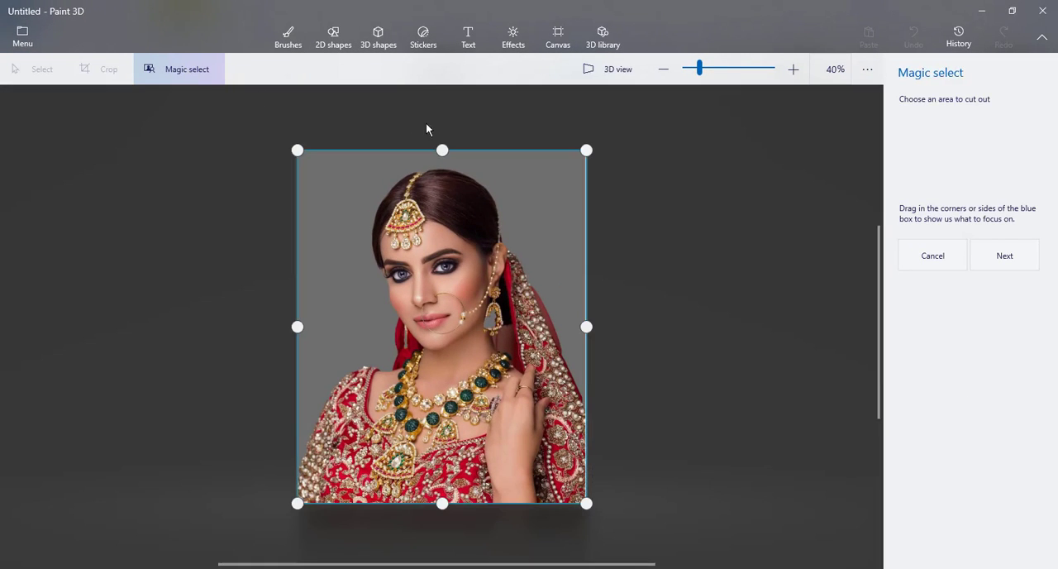
{"action": "left_click_drag", "start_coordinate": [442, 149], "coordinate": [442, 162]}
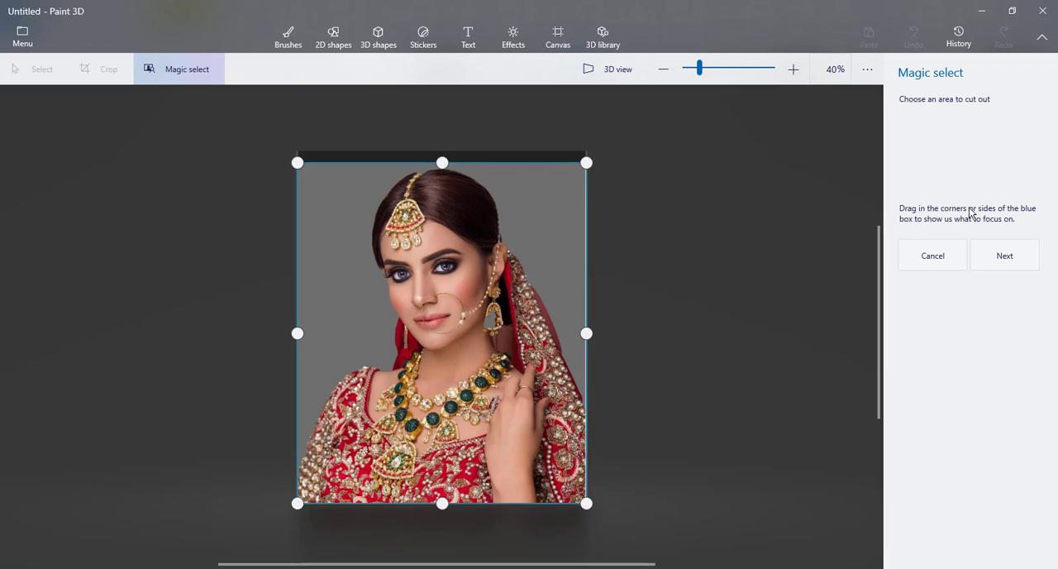
{"action": "left_click", "coordinate": [1022, 263]}
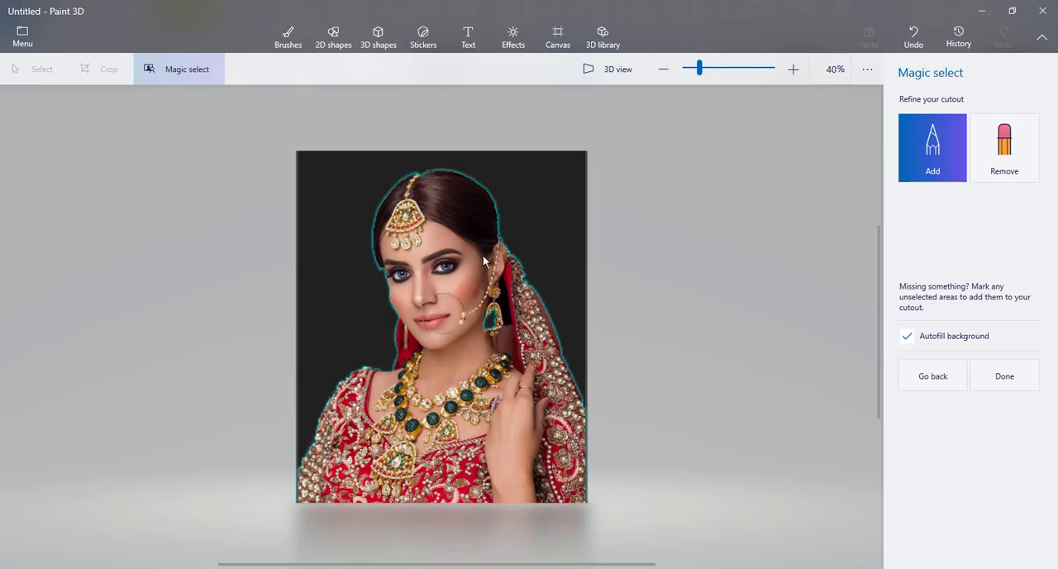
Step: Add the missed veil edge below the ear and the missed strip beside the outer eyebrow to the cutout
{"action": "scroll", "coordinate": [483, 256], "scroll_direction": "up", "scroll_amount": 3}
{"action": "scroll", "coordinate": [483, 255], "scroll_direction": "up", "scroll_amount": 5}
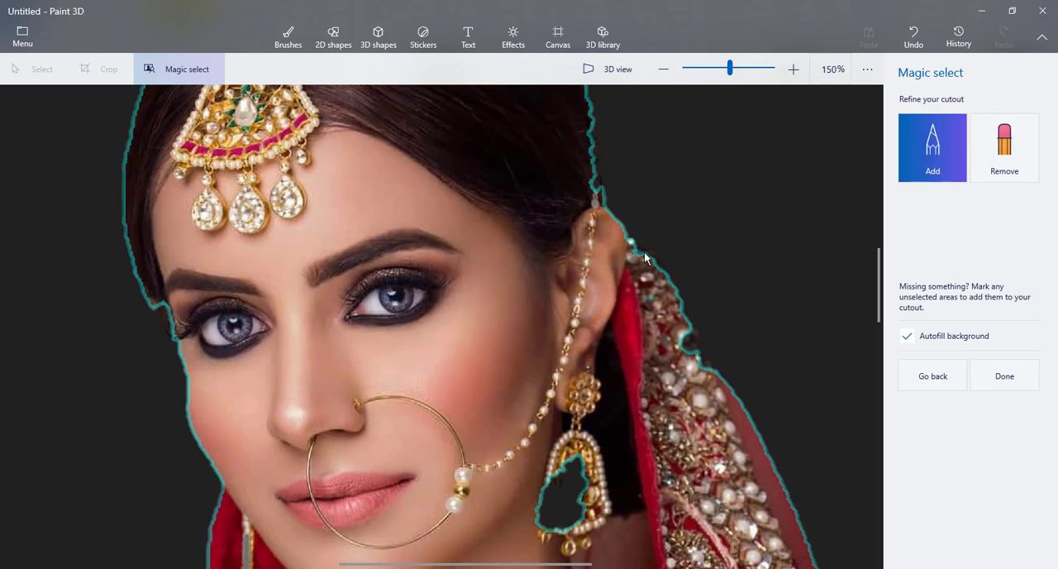
{"action": "left_click_drag", "start_coordinate": [650, 254], "coordinate": [638, 269]}
{"action": "left_click_drag", "start_coordinate": [688, 329], "coordinate": [694, 351]}
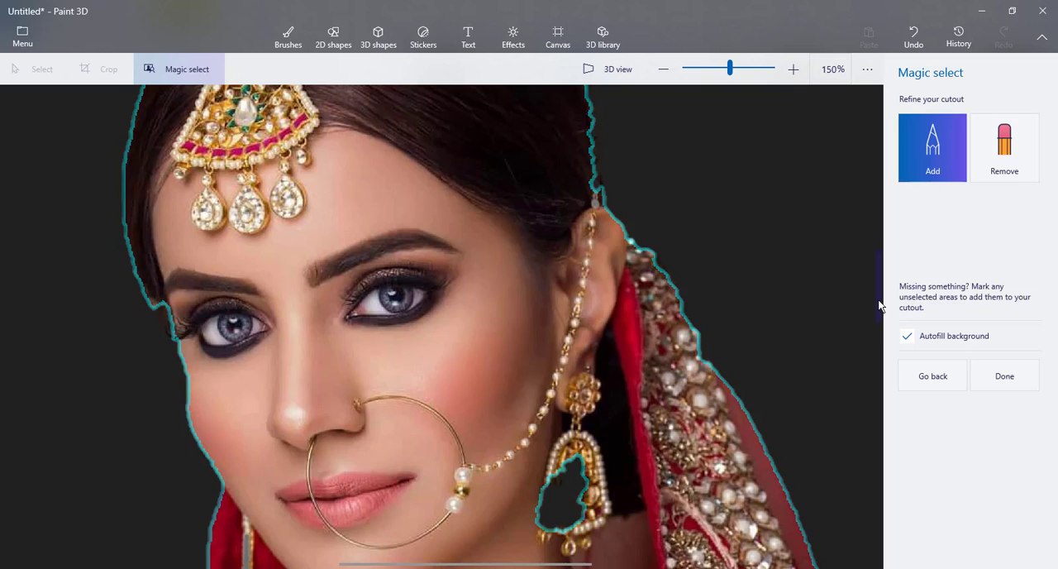
{"action": "mouse_move", "coordinate": [880, 305]}
{"action": "left_mouse_down"}
{"action": "mouse_move", "coordinate": [883, 364]}
{"action": "mouse_move", "coordinate": [881, 269]}
{"action": "mouse_move", "coordinate": [885, 308]}
{"action": "left_mouse_up"}
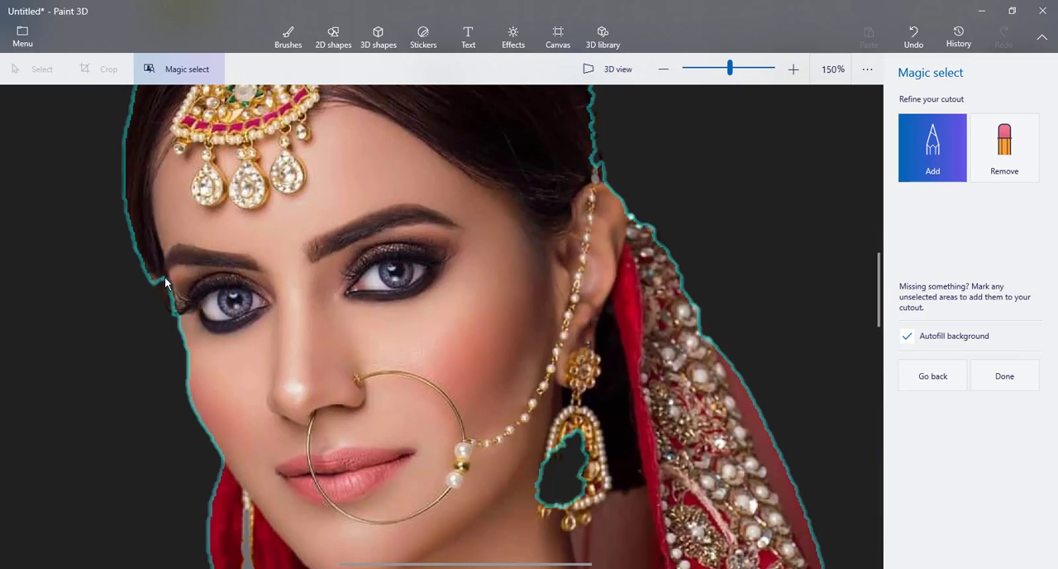
{"action": "left_click_drag", "start_coordinate": [166, 282], "coordinate": [170, 305]}
Step: Add the missed beaded edge of the red sleeve to the cutout, from the shoulder down the arm
{"action": "left_click_drag", "start_coordinate": [880, 302], "coordinate": [881, 331]}
{"action": "scroll", "coordinate": [883, 369], "scroll_direction": "down", "scroll_amount": 2}
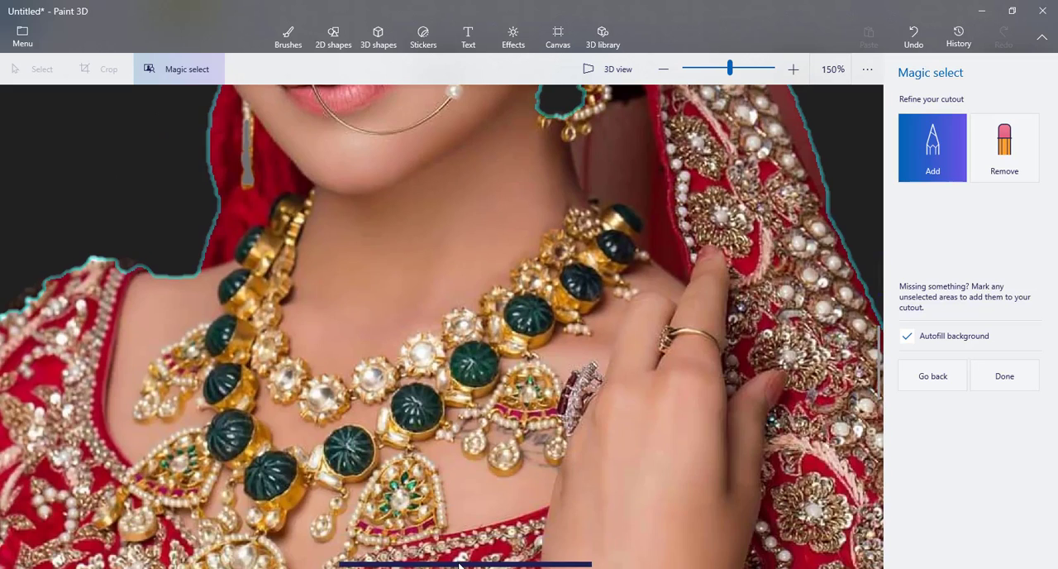
{"action": "left_click_drag", "start_coordinate": [460, 565], "coordinate": [290, 565]}
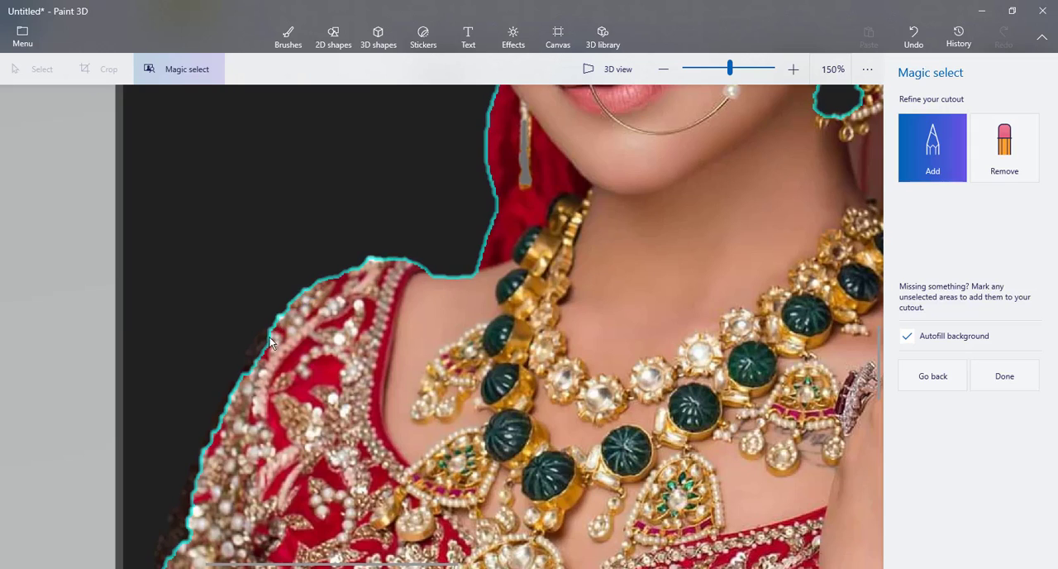
{"action": "left_click_drag", "start_coordinate": [266, 335], "coordinate": [244, 371]}
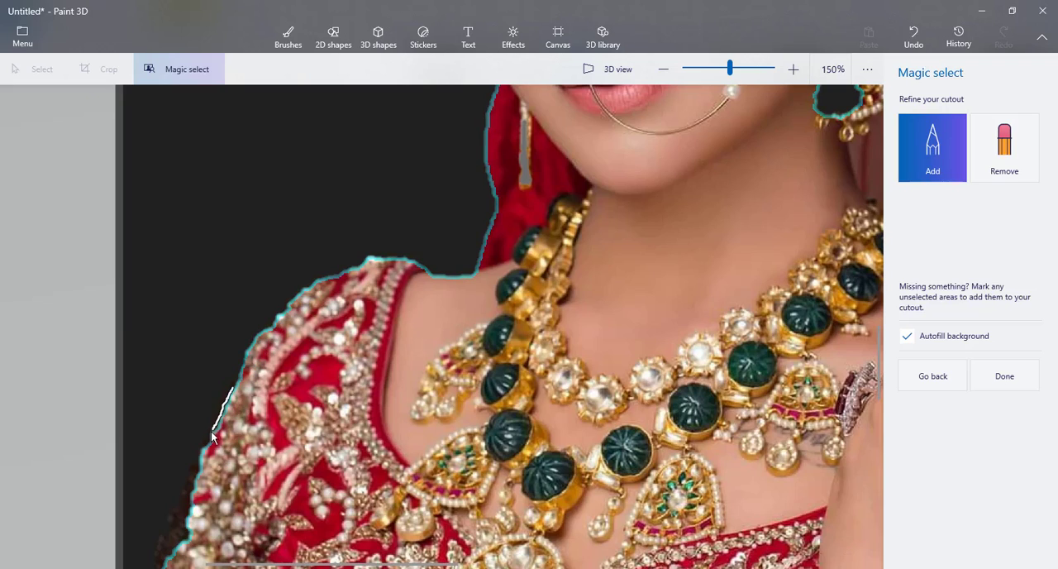
{"action": "left_click_drag", "start_coordinate": [213, 438], "coordinate": [205, 466]}
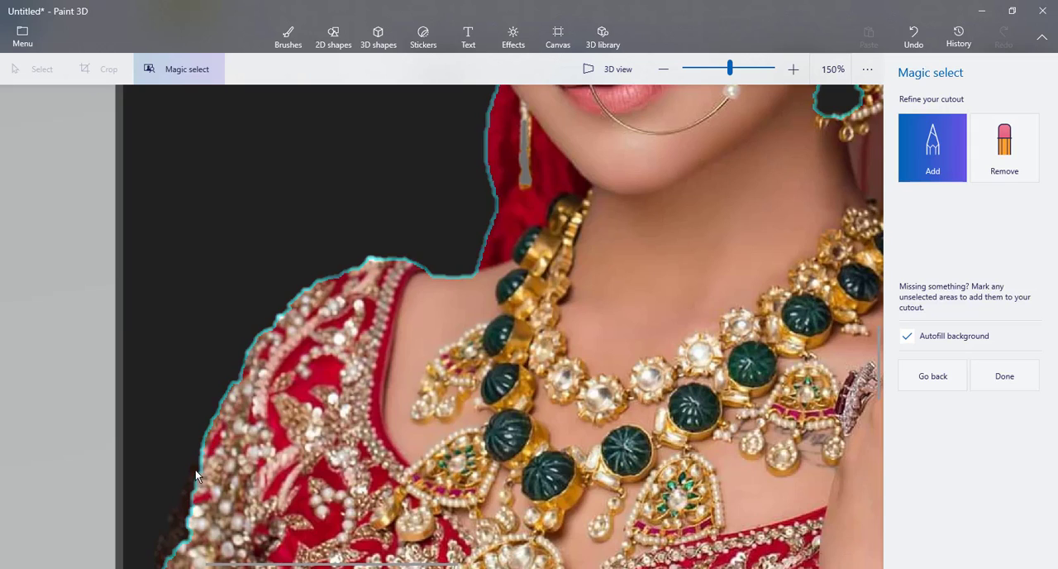
{"action": "left_click_drag", "start_coordinate": [183, 502], "coordinate": [162, 566]}
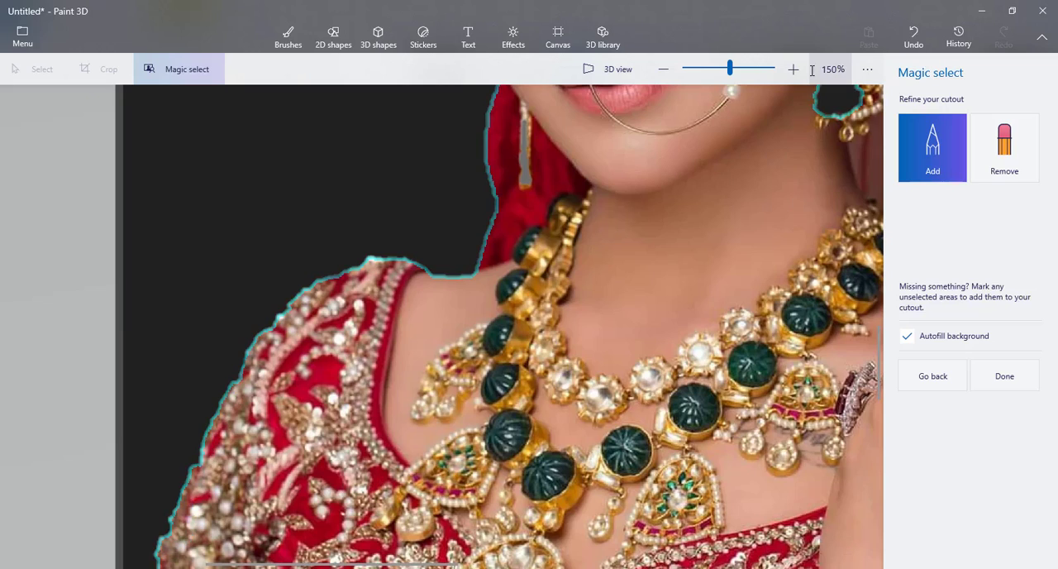
Step: Reset the view and examine the cutout outline around the whole figure
{"action": "left_click", "coordinate": [866, 71]}
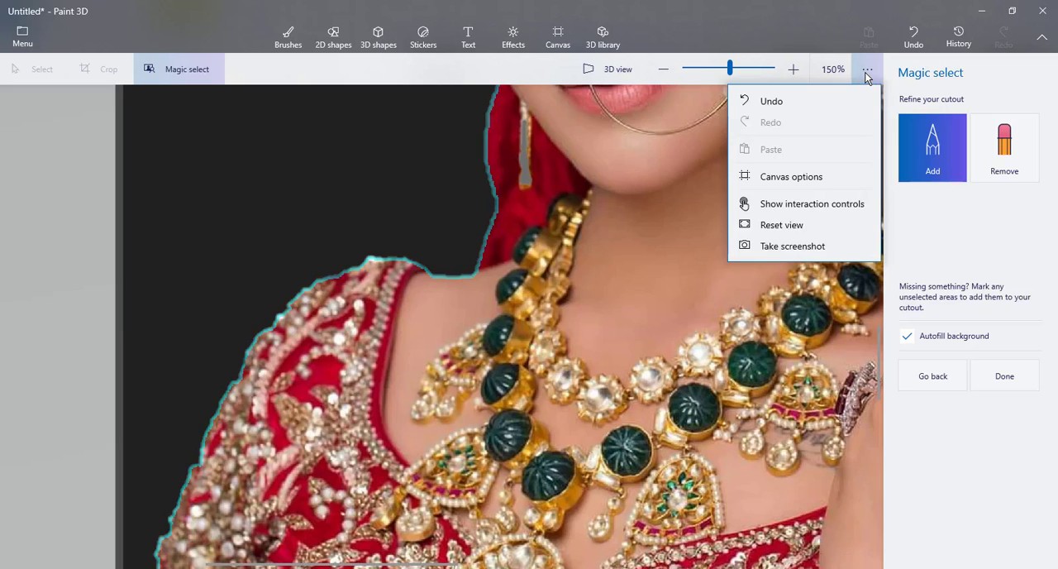
{"action": "left_click", "coordinate": [781, 227]}
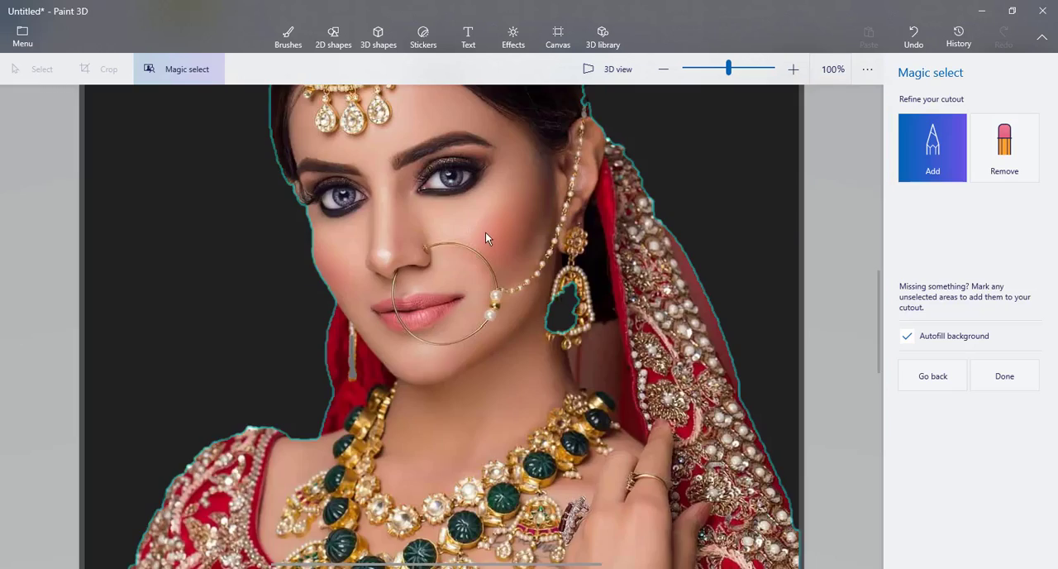
{"action": "scroll", "coordinate": [485, 232], "scroll_direction": "up", "scroll_amount": 1}
{"action": "scroll", "coordinate": [485, 232], "scroll_direction": "down", "scroll_amount": 3}
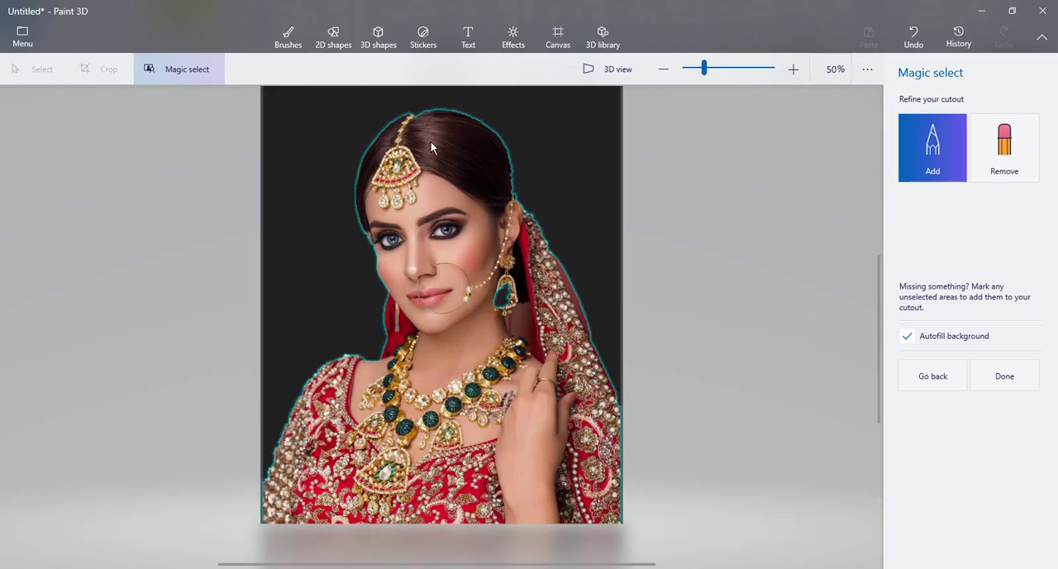
{"action": "scroll", "coordinate": [435, 116], "scroll_direction": "up", "scroll_amount": 1}
{"action": "scroll", "coordinate": [435, 117], "scroll_direction": "down", "scroll_amount": 1}
{"action": "scroll", "coordinate": [435, 117], "scroll_direction": "down", "scroll_amount": 1}
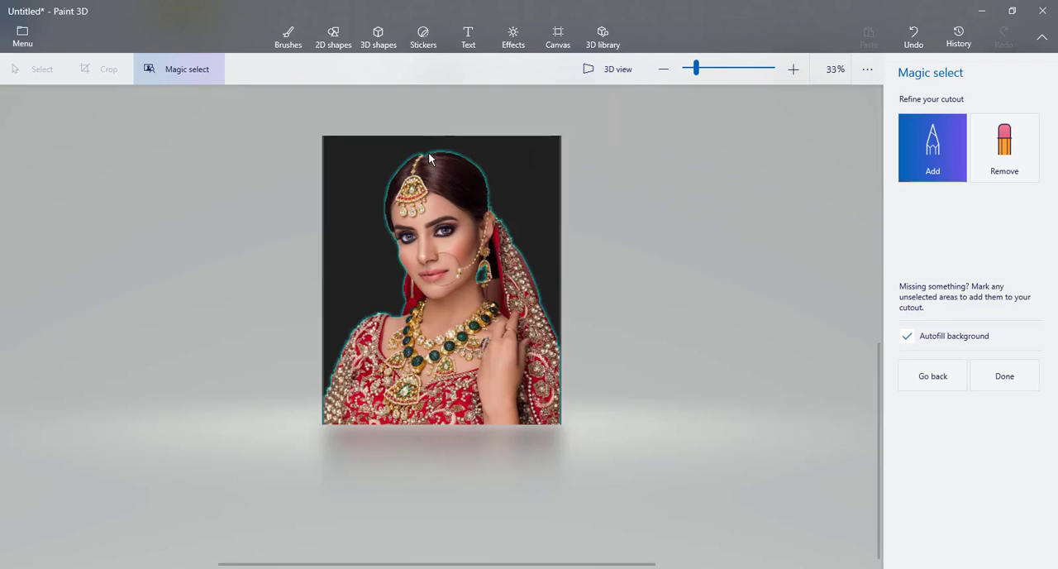
{"action": "scroll", "coordinate": [428, 152], "scroll_direction": "up", "scroll_amount": 2}
{"action": "scroll", "coordinate": [428, 152], "scroll_direction": "down", "scroll_amount": 1}
{"action": "scroll", "coordinate": [429, 152], "scroll_direction": "down", "scroll_amount": 1}
{"action": "scroll", "coordinate": [428, 152], "scroll_direction": "up", "scroll_amount": 1}
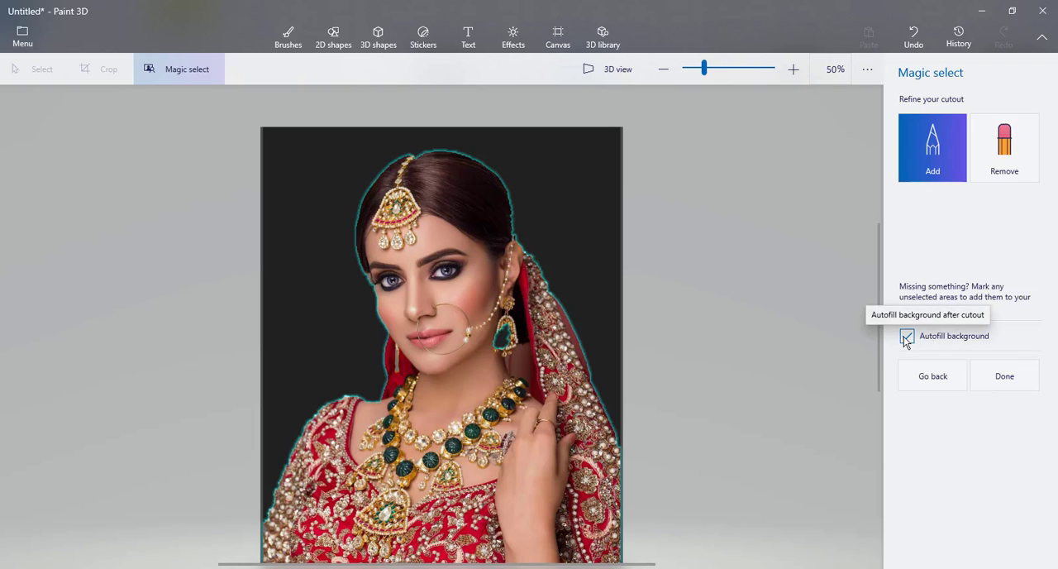
Step: Finish the Magic select cutout and shift the bride to the left of her original position over the grey background
{"action": "left_click", "coordinate": [1006, 378]}
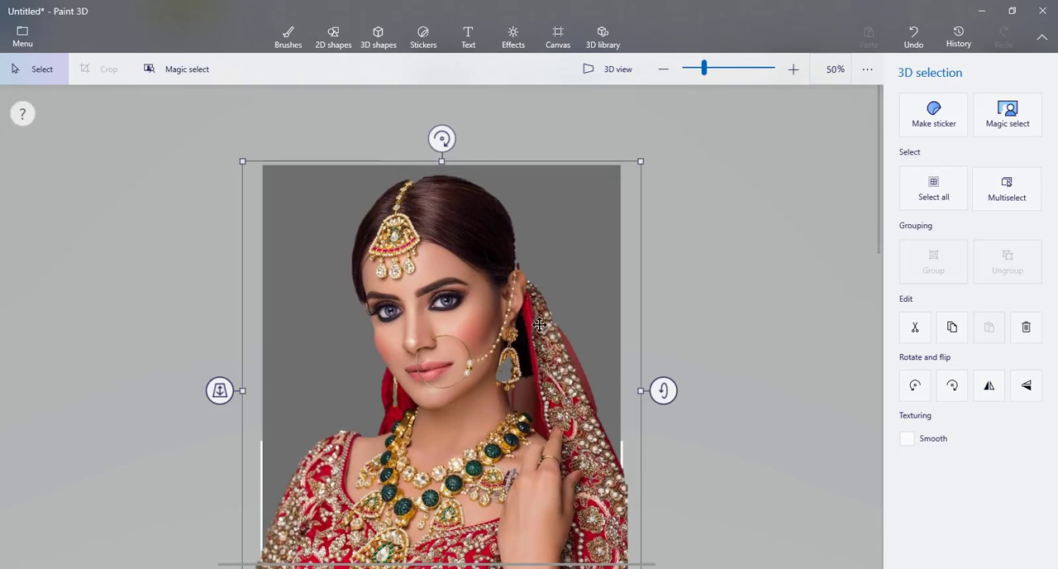
{"action": "scroll", "coordinate": [459, 318], "scroll_direction": "down", "scroll_amount": 2}
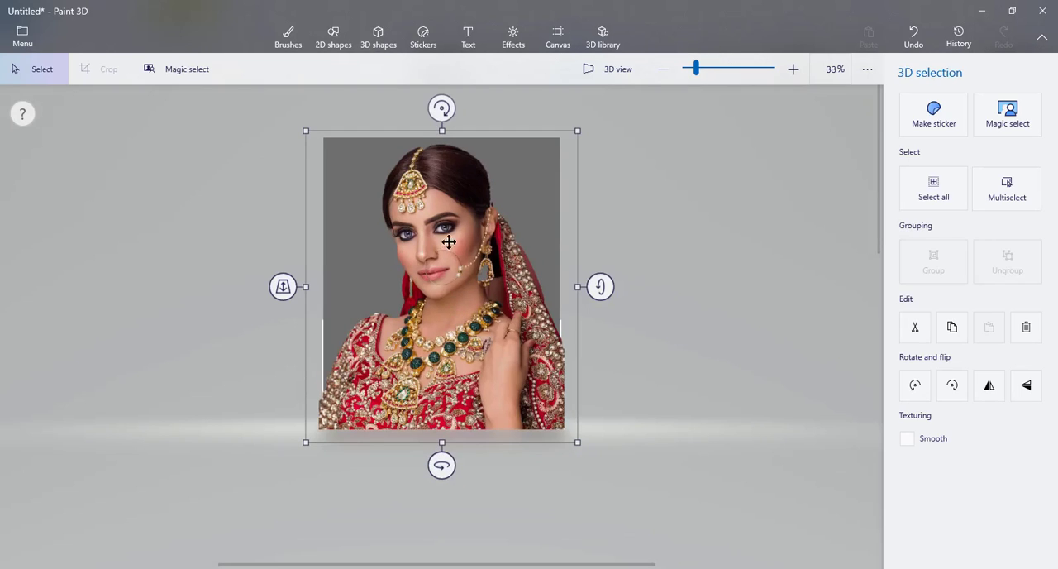
{"action": "left_click_drag", "start_coordinate": [447, 213], "coordinate": [381, 216]}
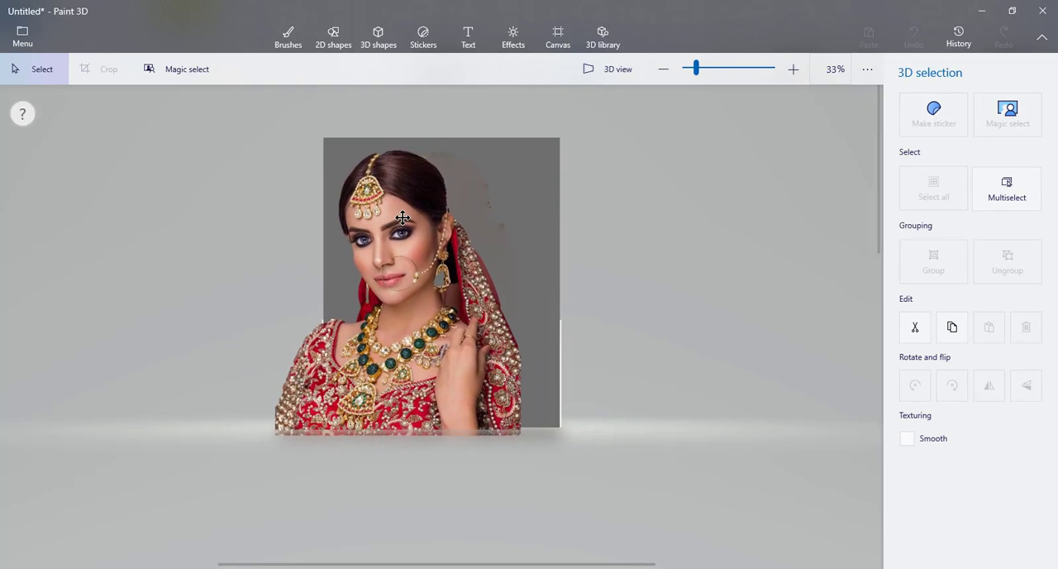
Step: Delete the grey background image behind the bride cutout
{"action": "left_click", "coordinate": [550, 205]}
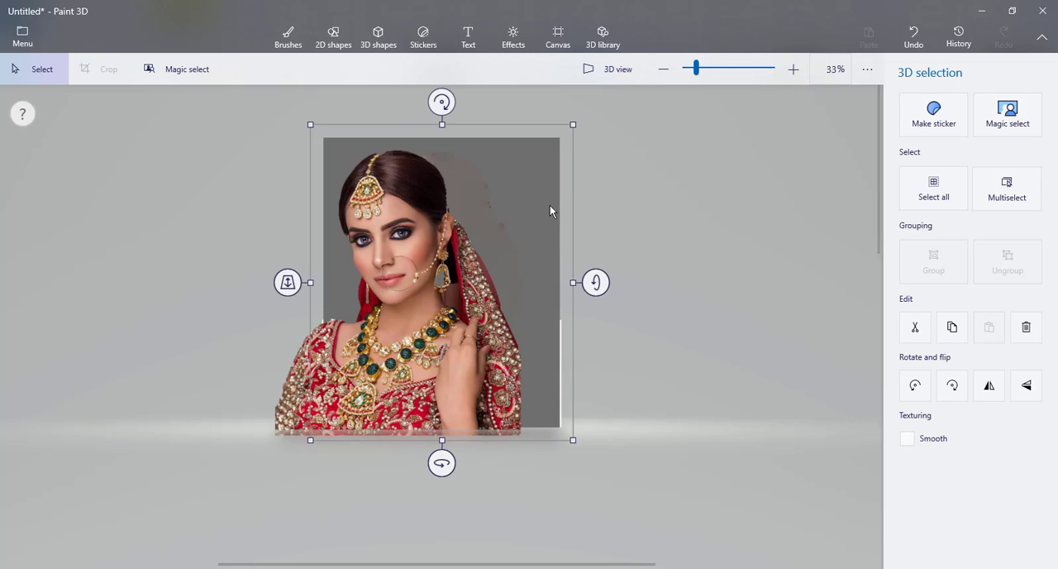
{"action": "key", "text": "Delete"}
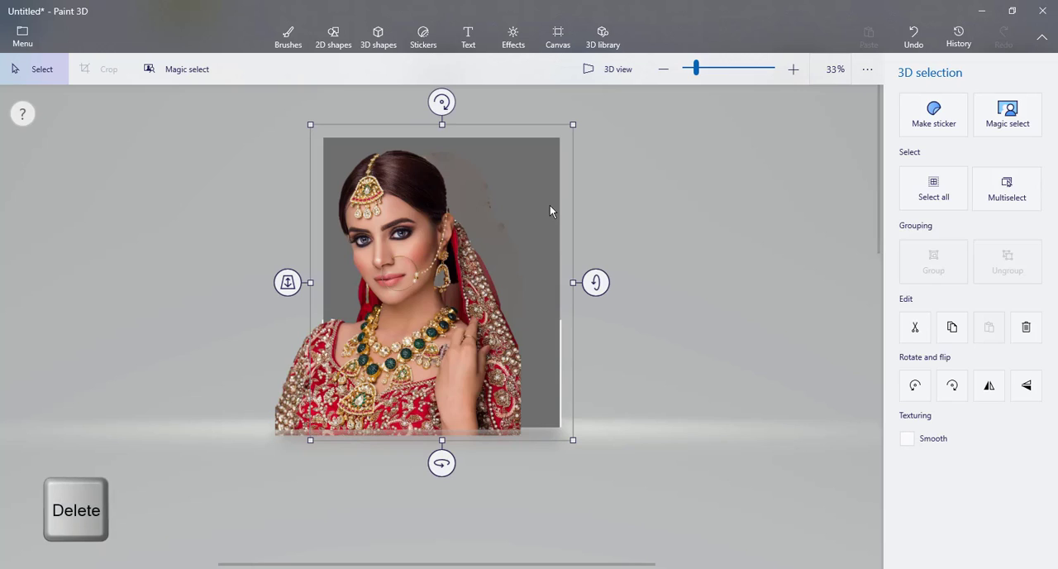
{"action": "key", "text": "Delete"}
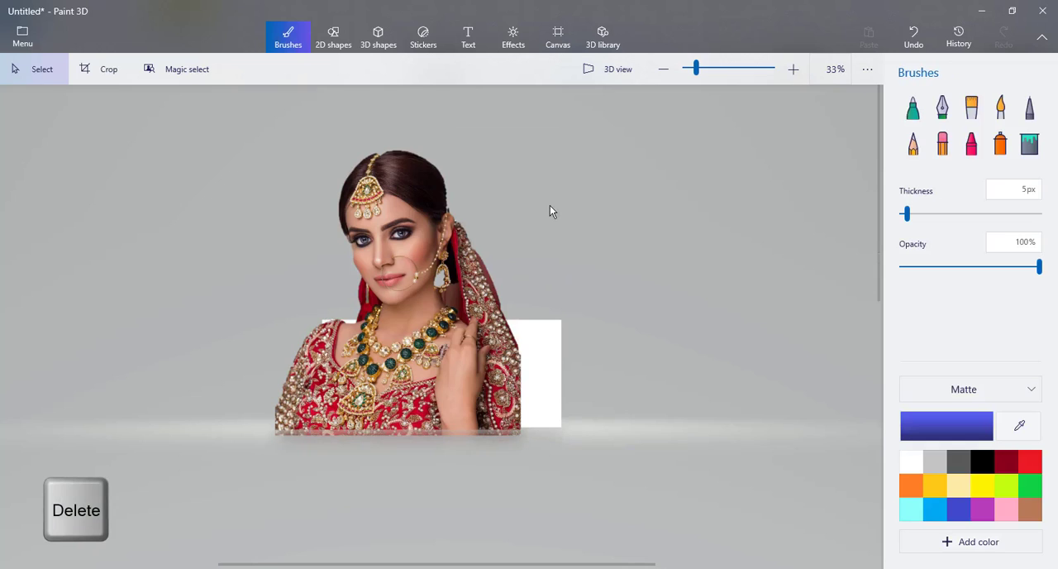
Step: Hide the white canvas and reposition the bride cutout near the middle of the workspace
{"action": "left_click", "coordinate": [394, 203]}
{"action": "left_click_drag", "start_coordinate": [393, 212], "coordinate": [414, 163]}
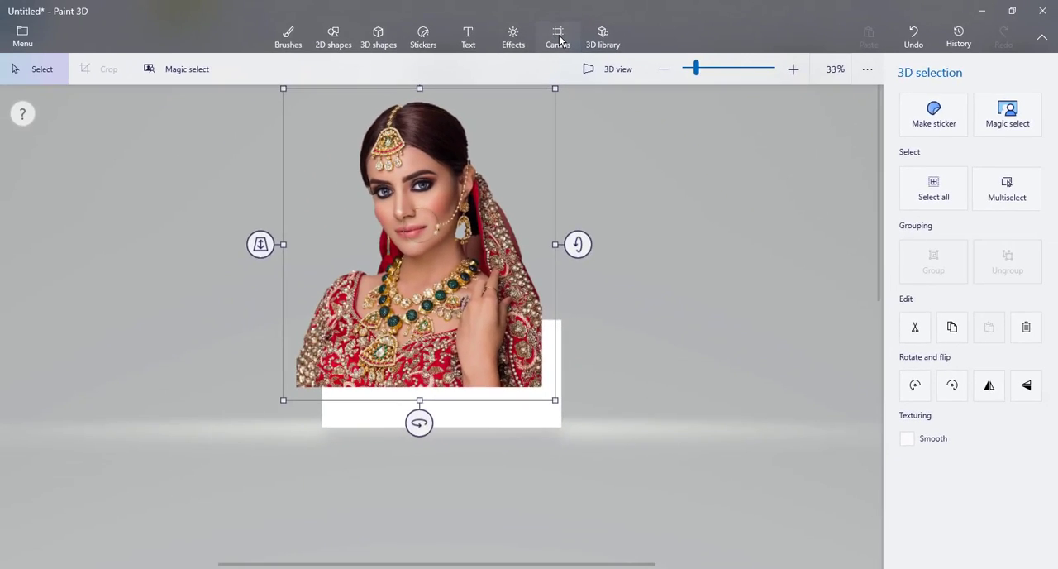
{"action": "left_click", "coordinate": [602, 88]}
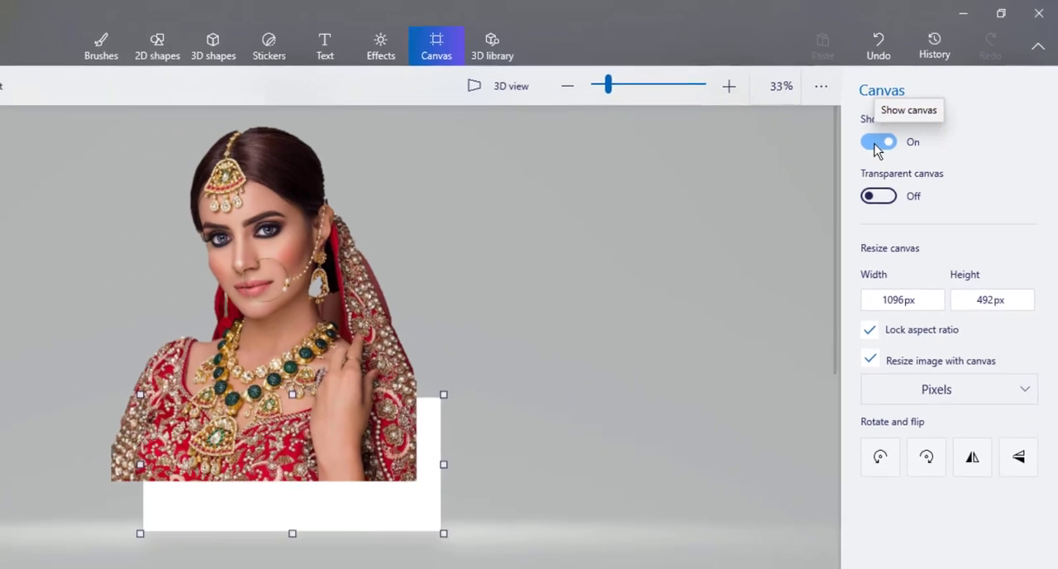
{"action": "left_click", "coordinate": [878, 144]}
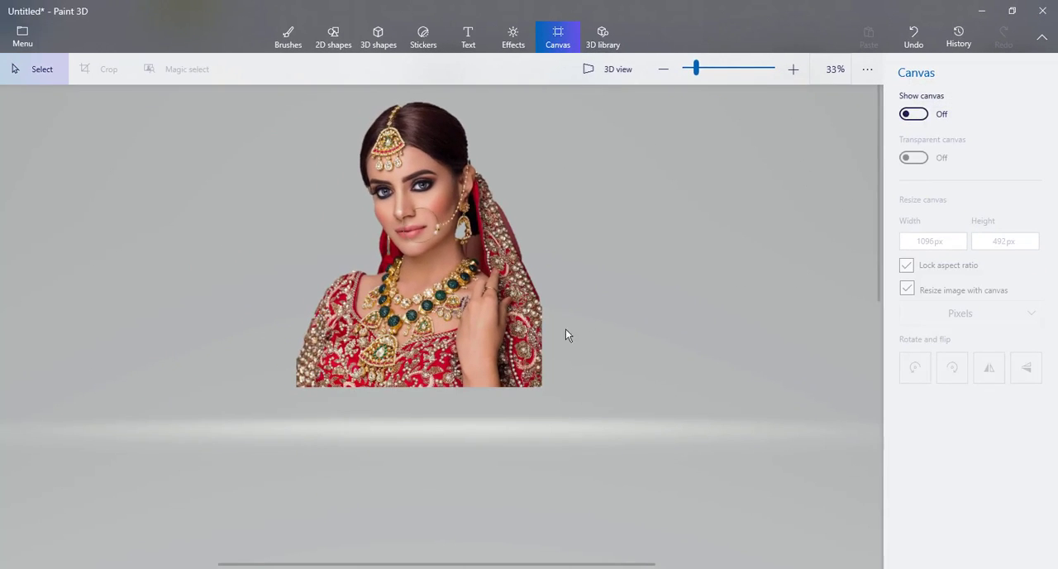
{"action": "left_click", "coordinate": [431, 202]}
{"action": "left_click_drag", "start_coordinate": [425, 196], "coordinate": [439, 235]}
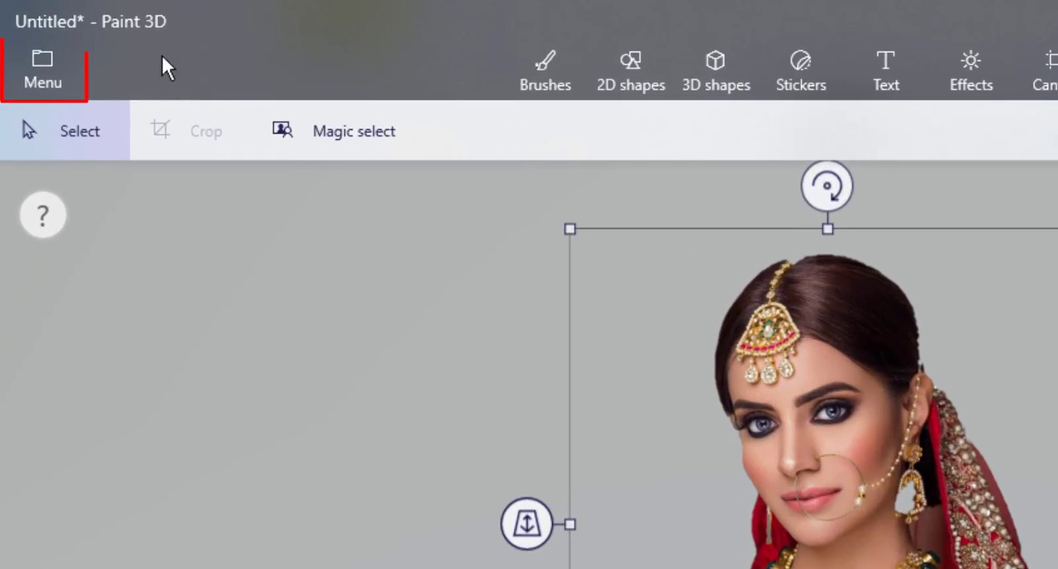
Step: Set up an image copy of the bride cutout for export in PNG format with transparency enabled
{"action": "left_click", "coordinate": [50, 64]}
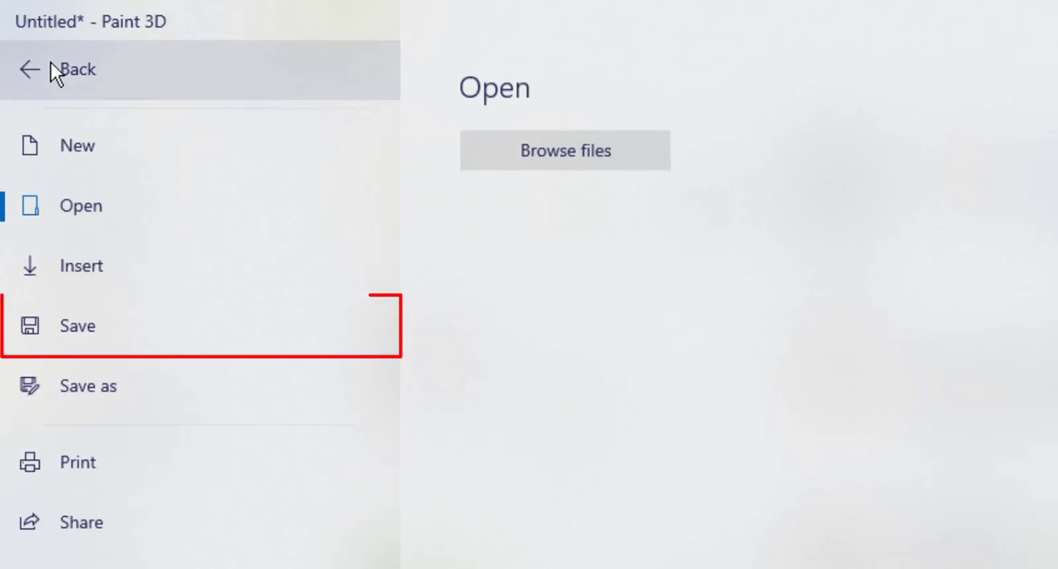
{"action": "left_click", "coordinate": [70, 347]}
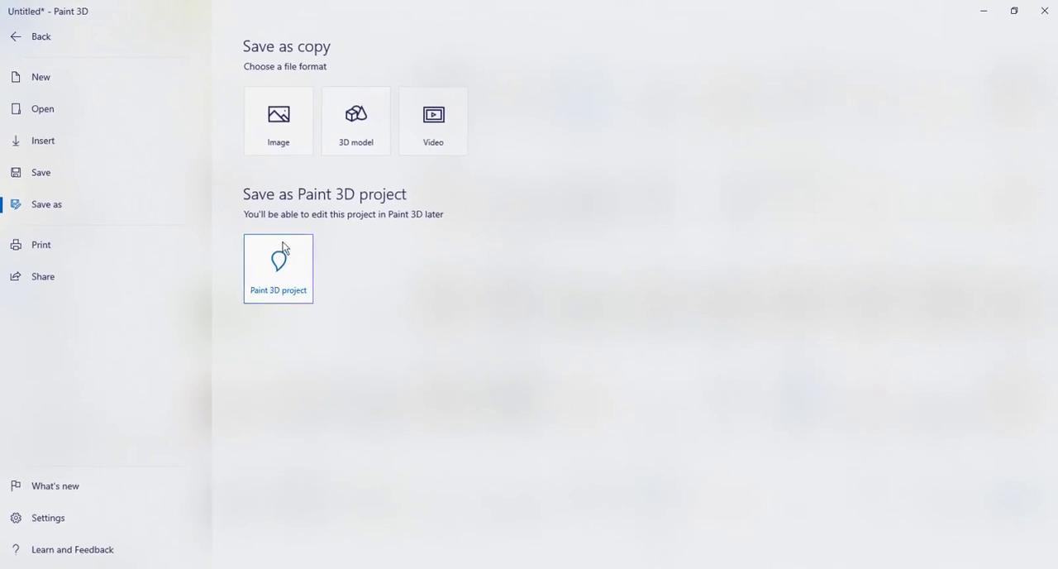
{"action": "left_click", "coordinate": [279, 124]}
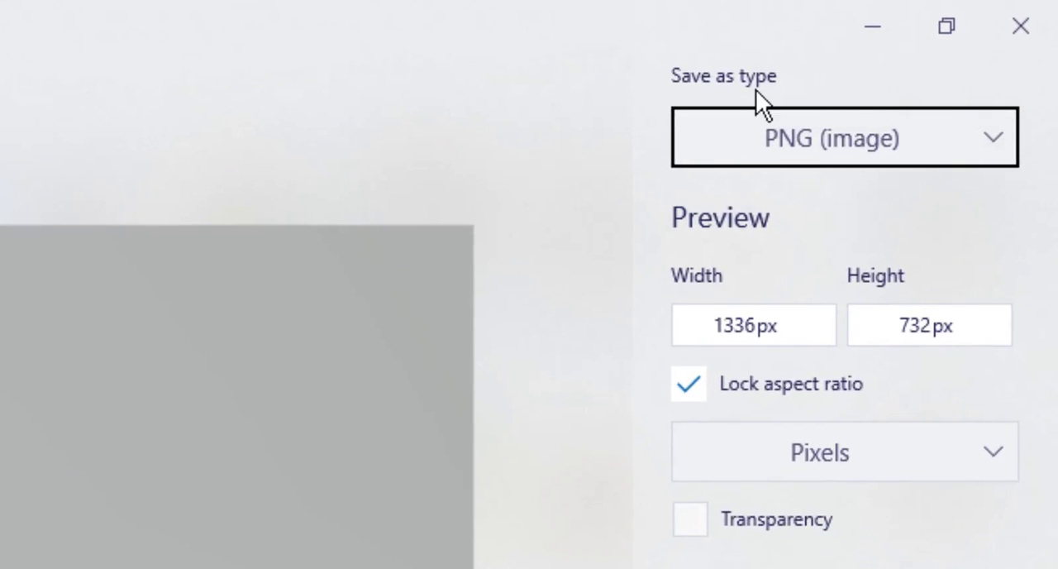
{"action": "left_click", "coordinate": [988, 133]}
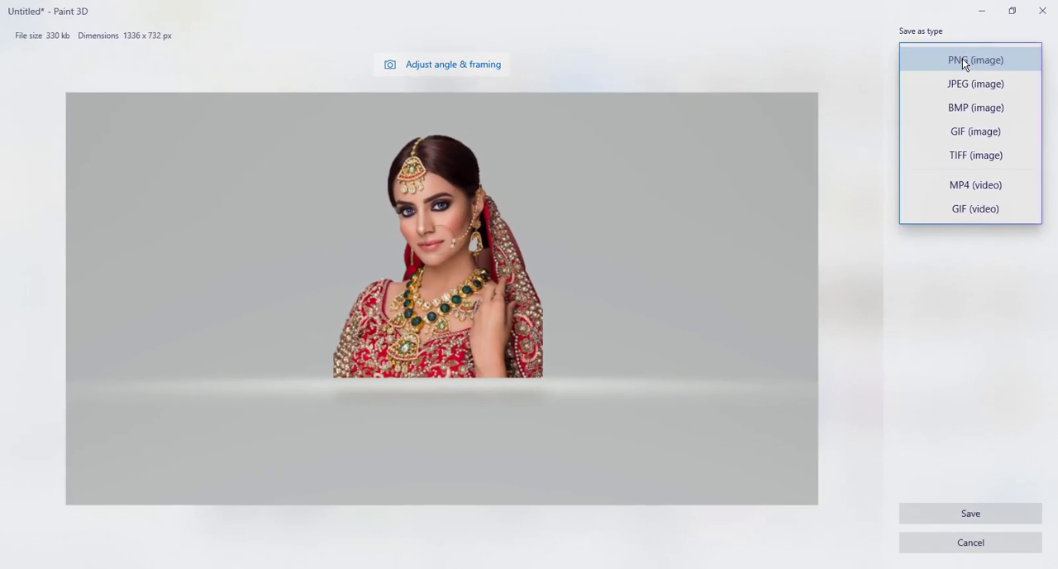
{"action": "left_click", "coordinate": [962, 60]}
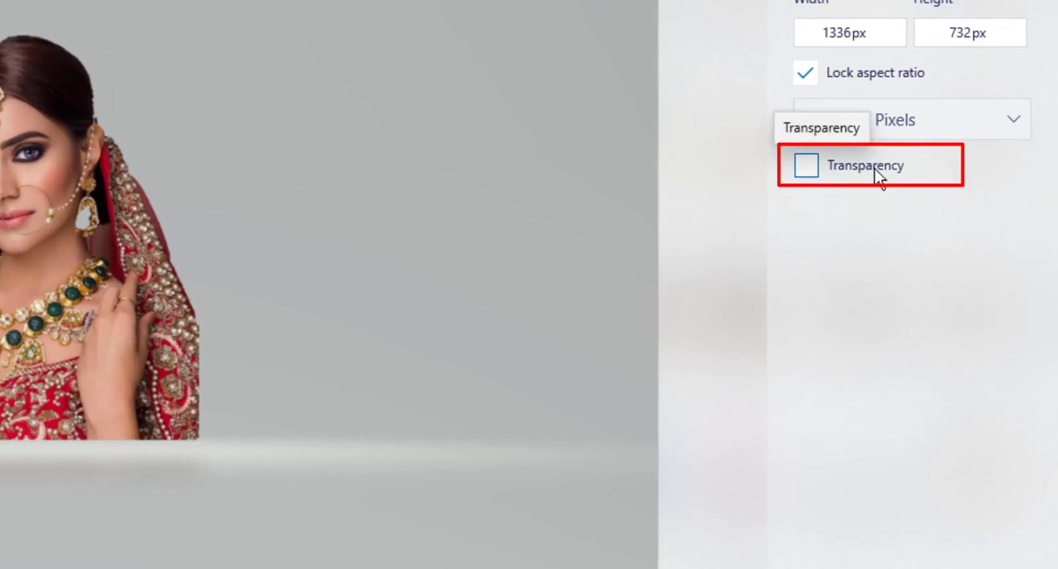
{"action": "left_click", "coordinate": [806, 166]}
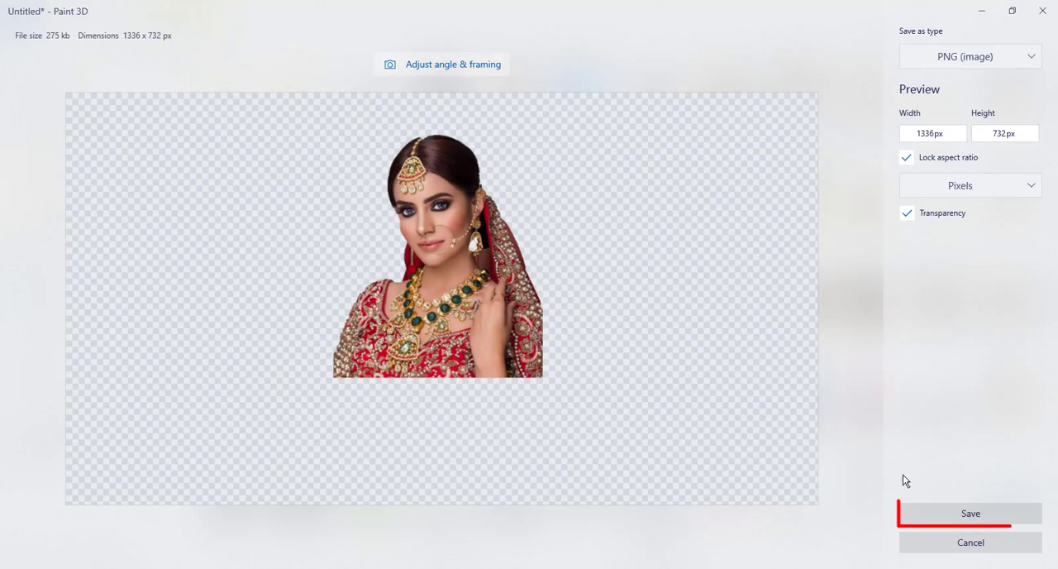
Step: Save the transparent cutout as model in the Shorts folder, using the 2D - PNG (*.png) file type
{"action": "left_click", "coordinate": [950, 513]}
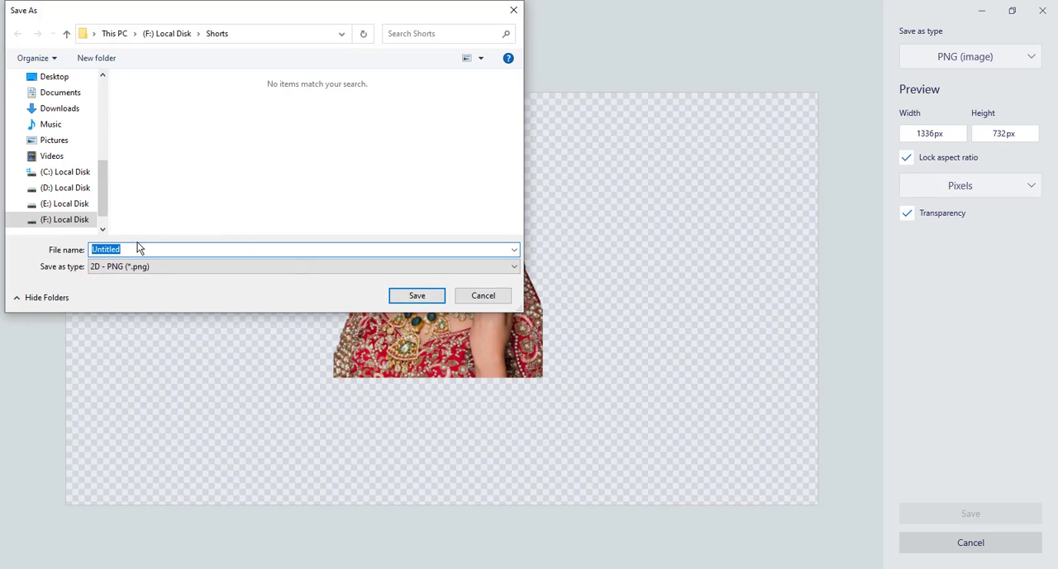
{"action": "type", "text": "model"}
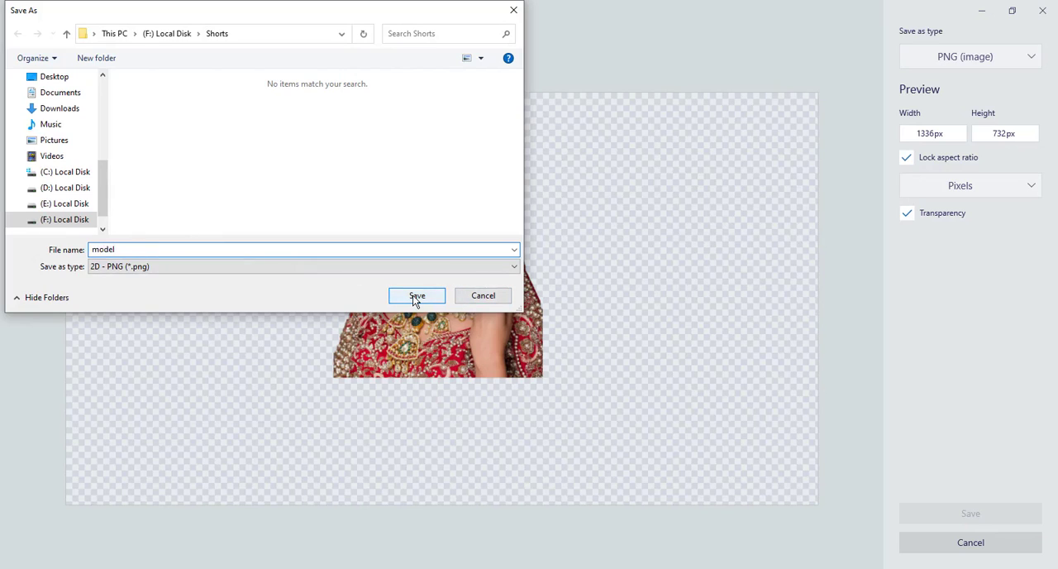
{"action": "left_click", "coordinate": [227, 267]}
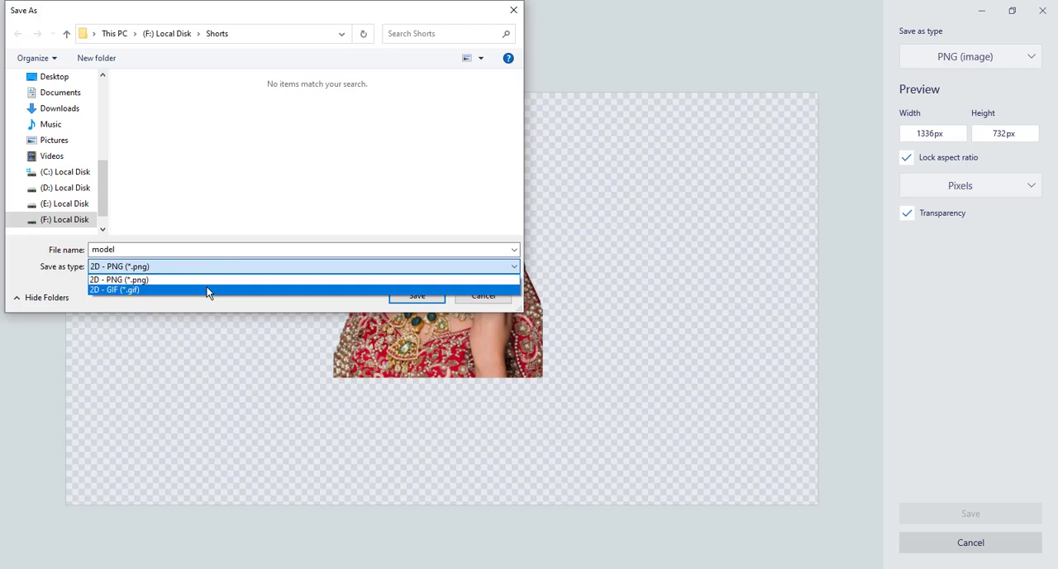
{"action": "left_click", "coordinate": [206, 280]}
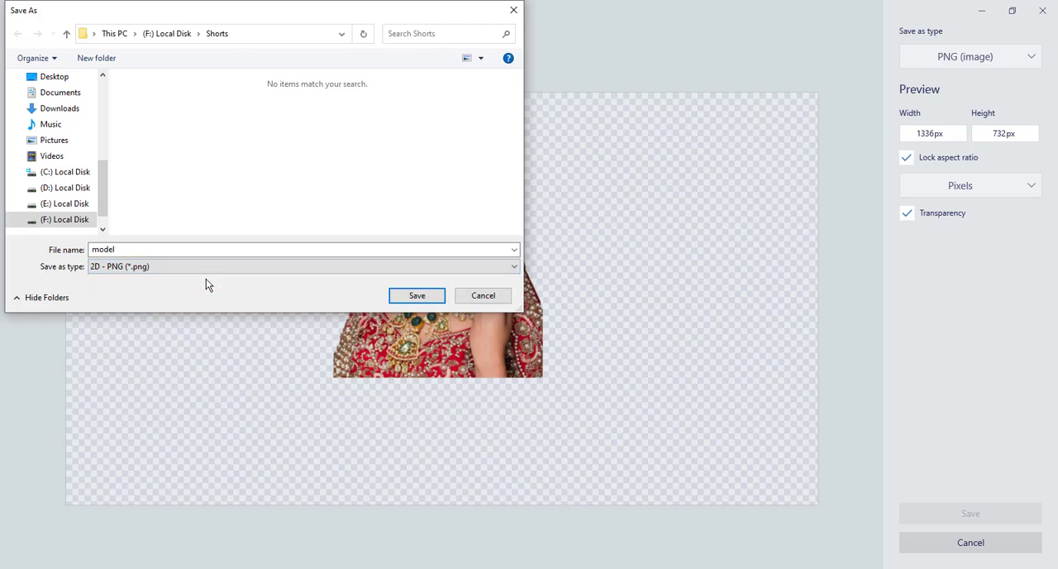
{"action": "left_click", "coordinate": [409, 295]}
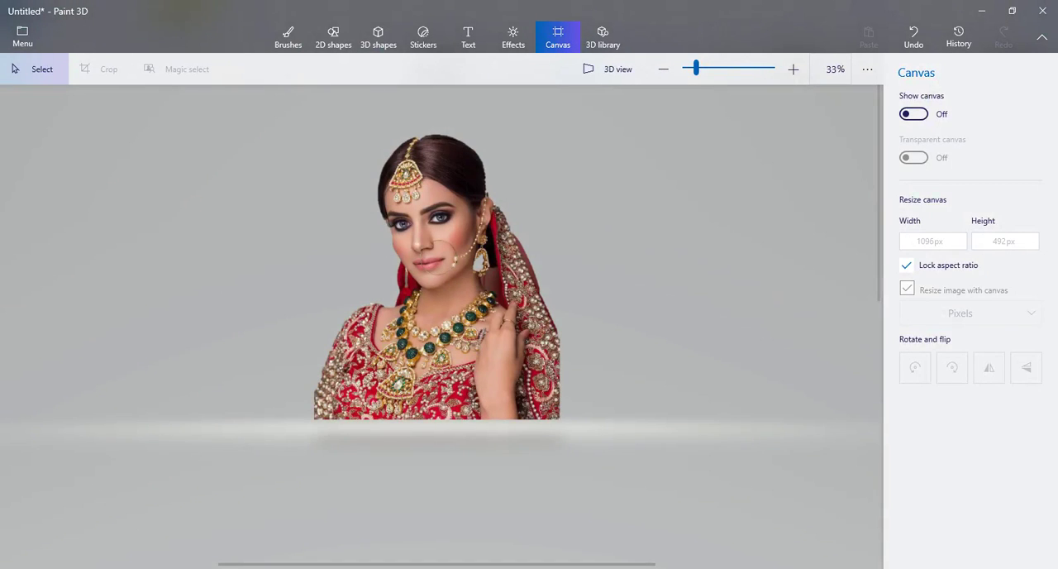
Step: Switch to File Explorer and open the saved model PNG from the Shorts folder on drive F
{"action": "left_click", "coordinate": [217, 521]}
{"action": "left_click", "coordinate": [11, 47]}
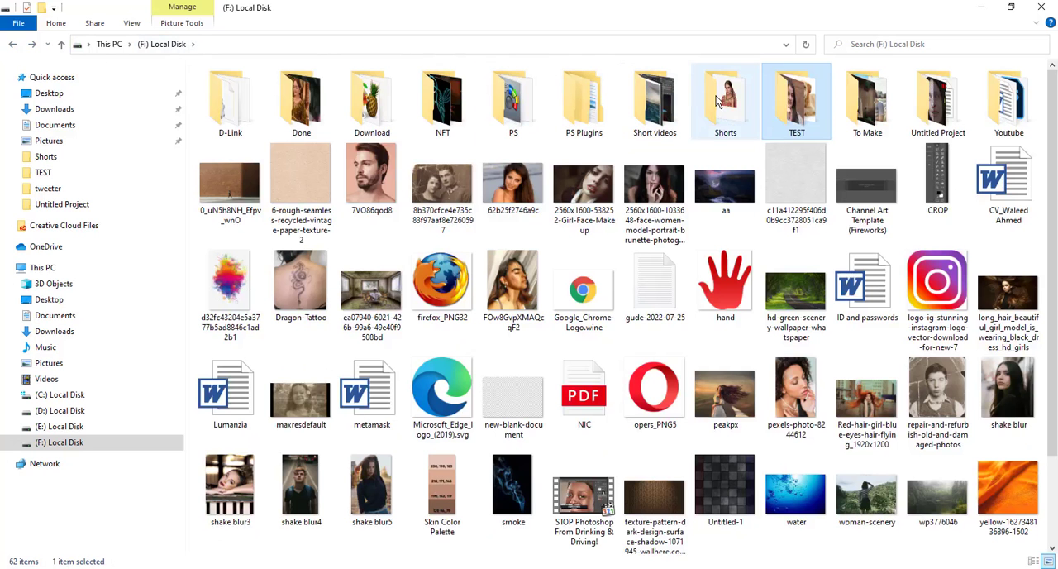
{"action": "double_click", "coordinate": [718, 99]}
{"action": "left_click", "coordinate": [225, 91]}
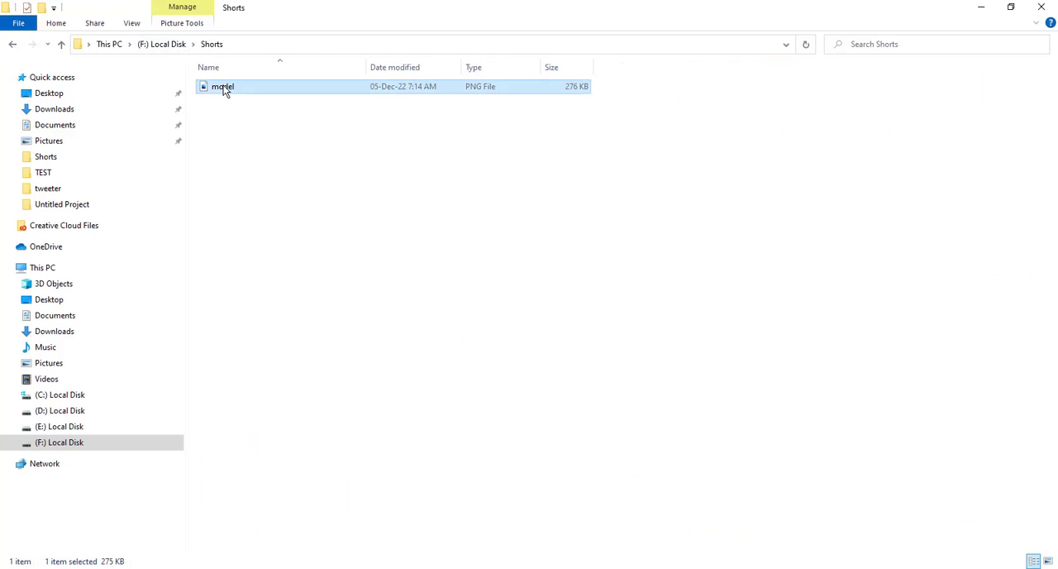
{"action": "double_click", "coordinate": [225, 89]}
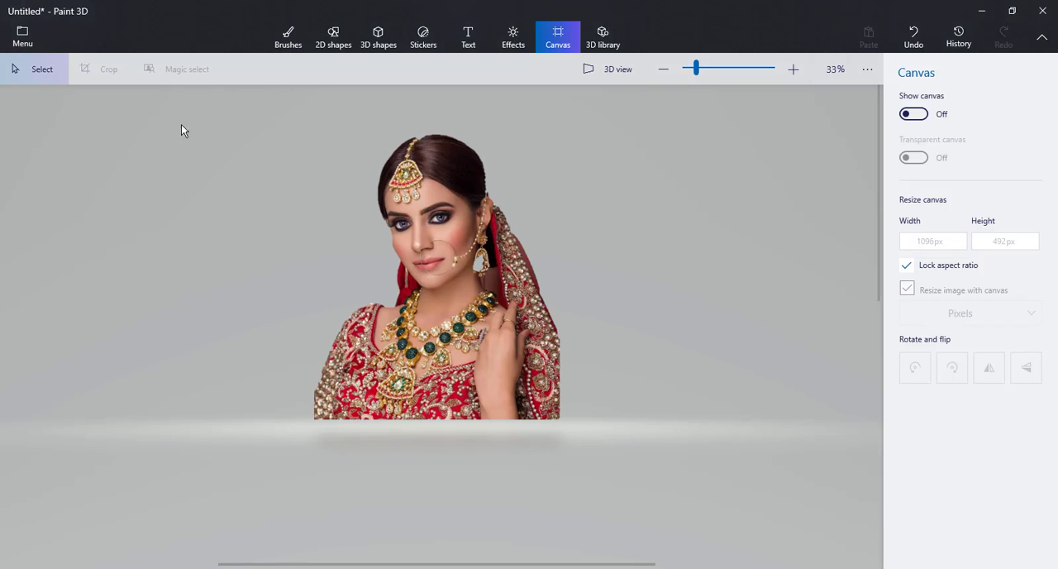
Step: Switch back to Paint 3D, enlarge the bride cutout proportionally and reposition it near the middle of the workspace
{"action": "left_click", "coordinate": [439, 228]}
{"action": "left_click_drag", "start_coordinate": [439, 229], "coordinate": [440, 248]}
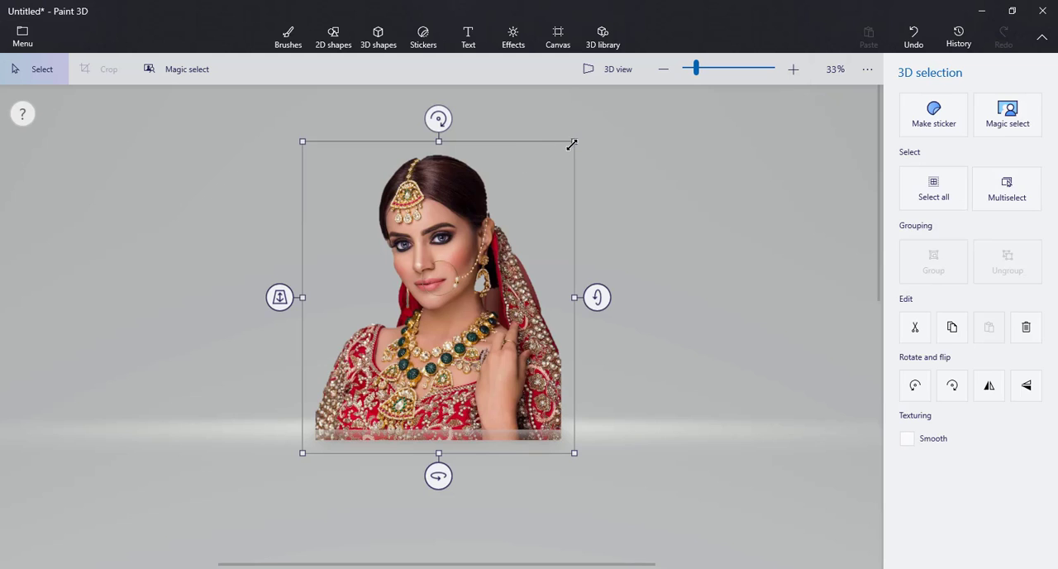
{"action": "left_click_drag", "start_coordinate": [575, 140], "coordinate": [619, 91]}
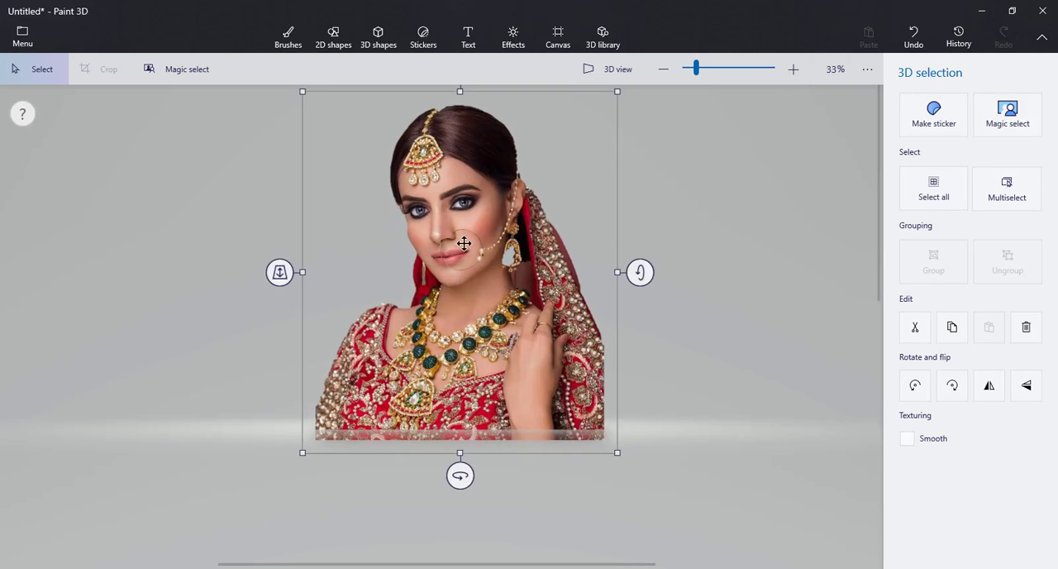
{"action": "left_click_drag", "start_coordinate": [463, 240], "coordinate": [445, 270]}
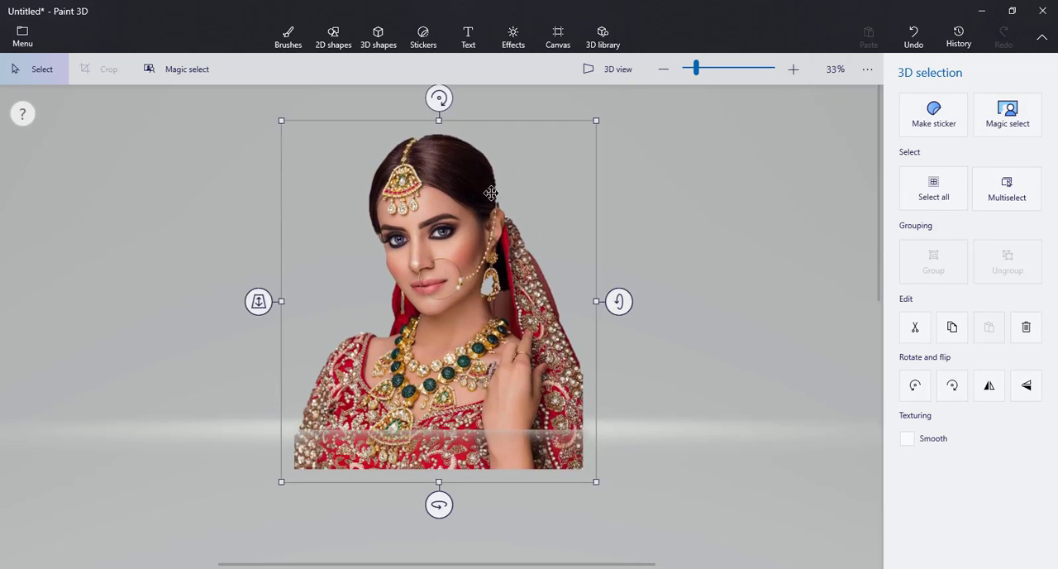
{"action": "left_click_drag", "start_coordinate": [284, 119], "coordinate": [265, 102]}
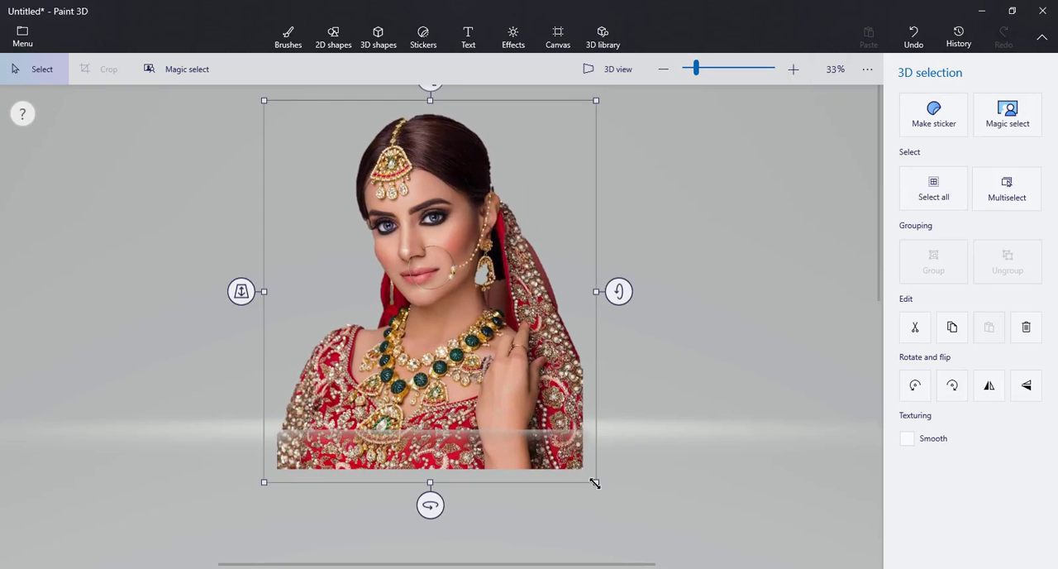
{"action": "left_click_drag", "start_coordinate": [595, 483], "coordinate": [615, 503]}
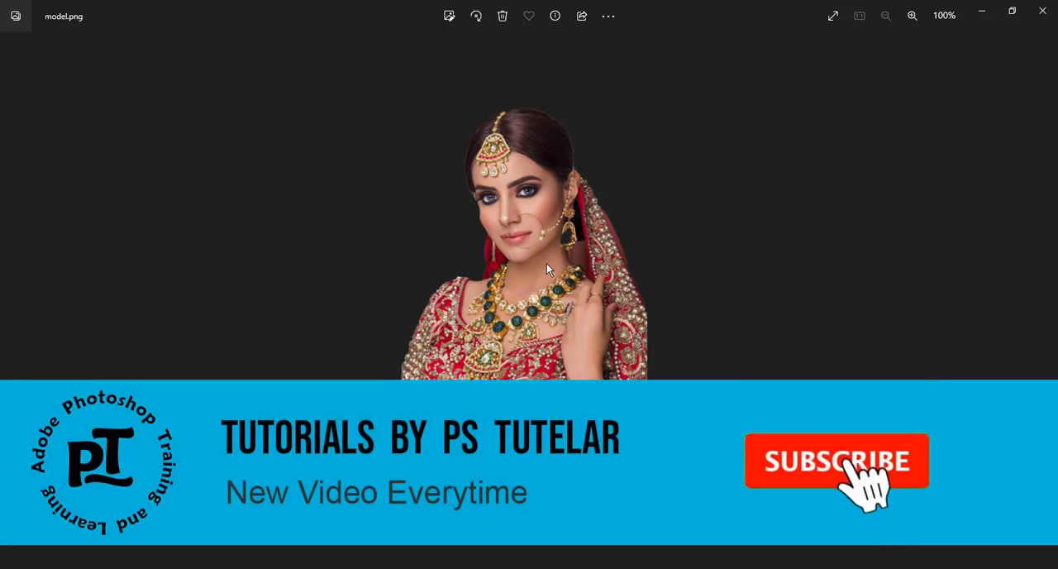
Step: Switch to the photo viewer and enlarge model.png to 133% to examine the cutout around the bride's head and face
{"action": "left_click", "coordinate": [912, 16]}
{"action": "left_click", "coordinate": [912, 16]}
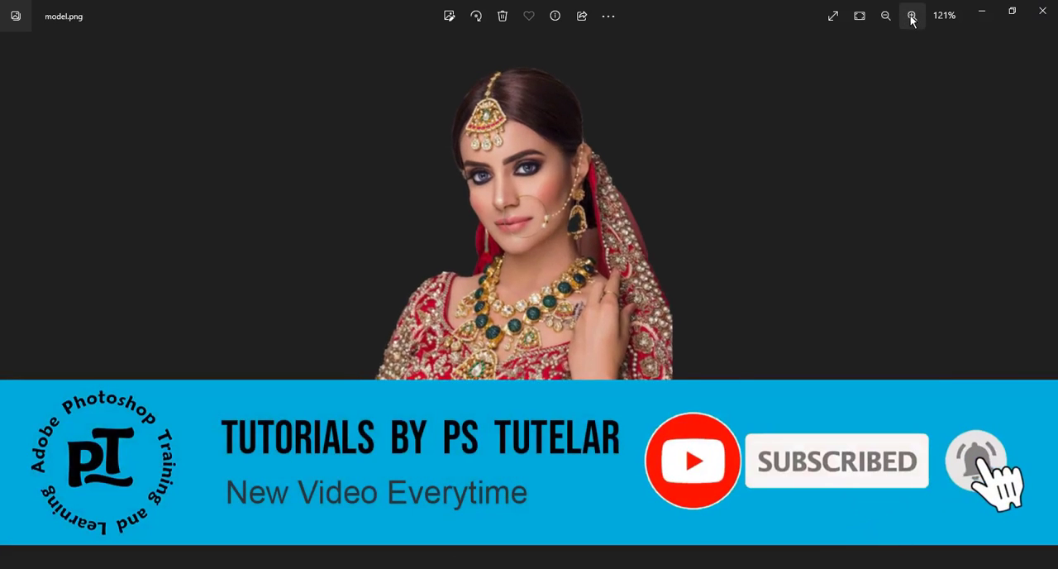
{"action": "left_click", "coordinate": [912, 16]}
{"action": "left_click_drag", "start_coordinate": [524, 183], "coordinate": [507, 235]}
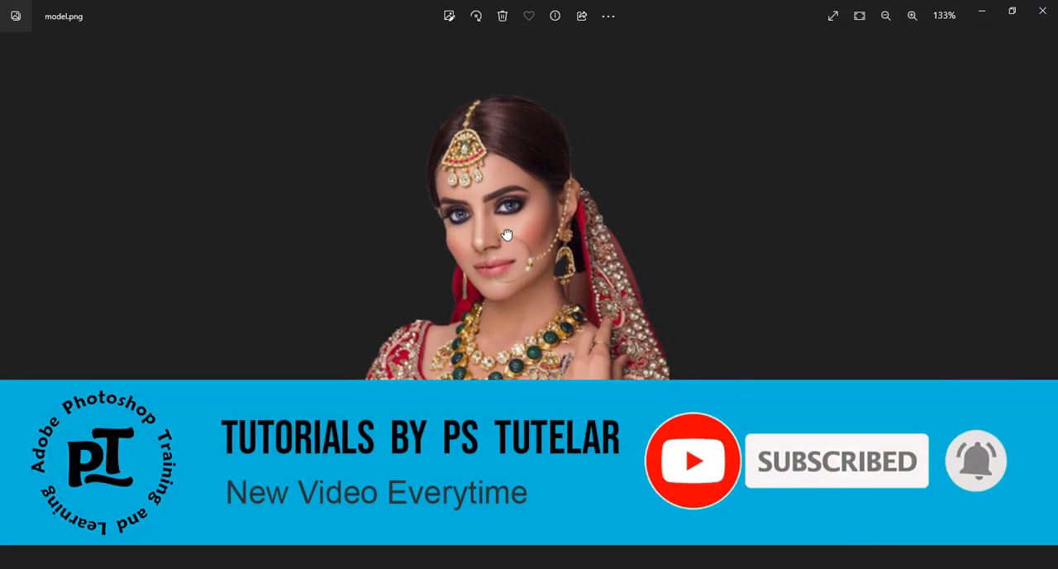